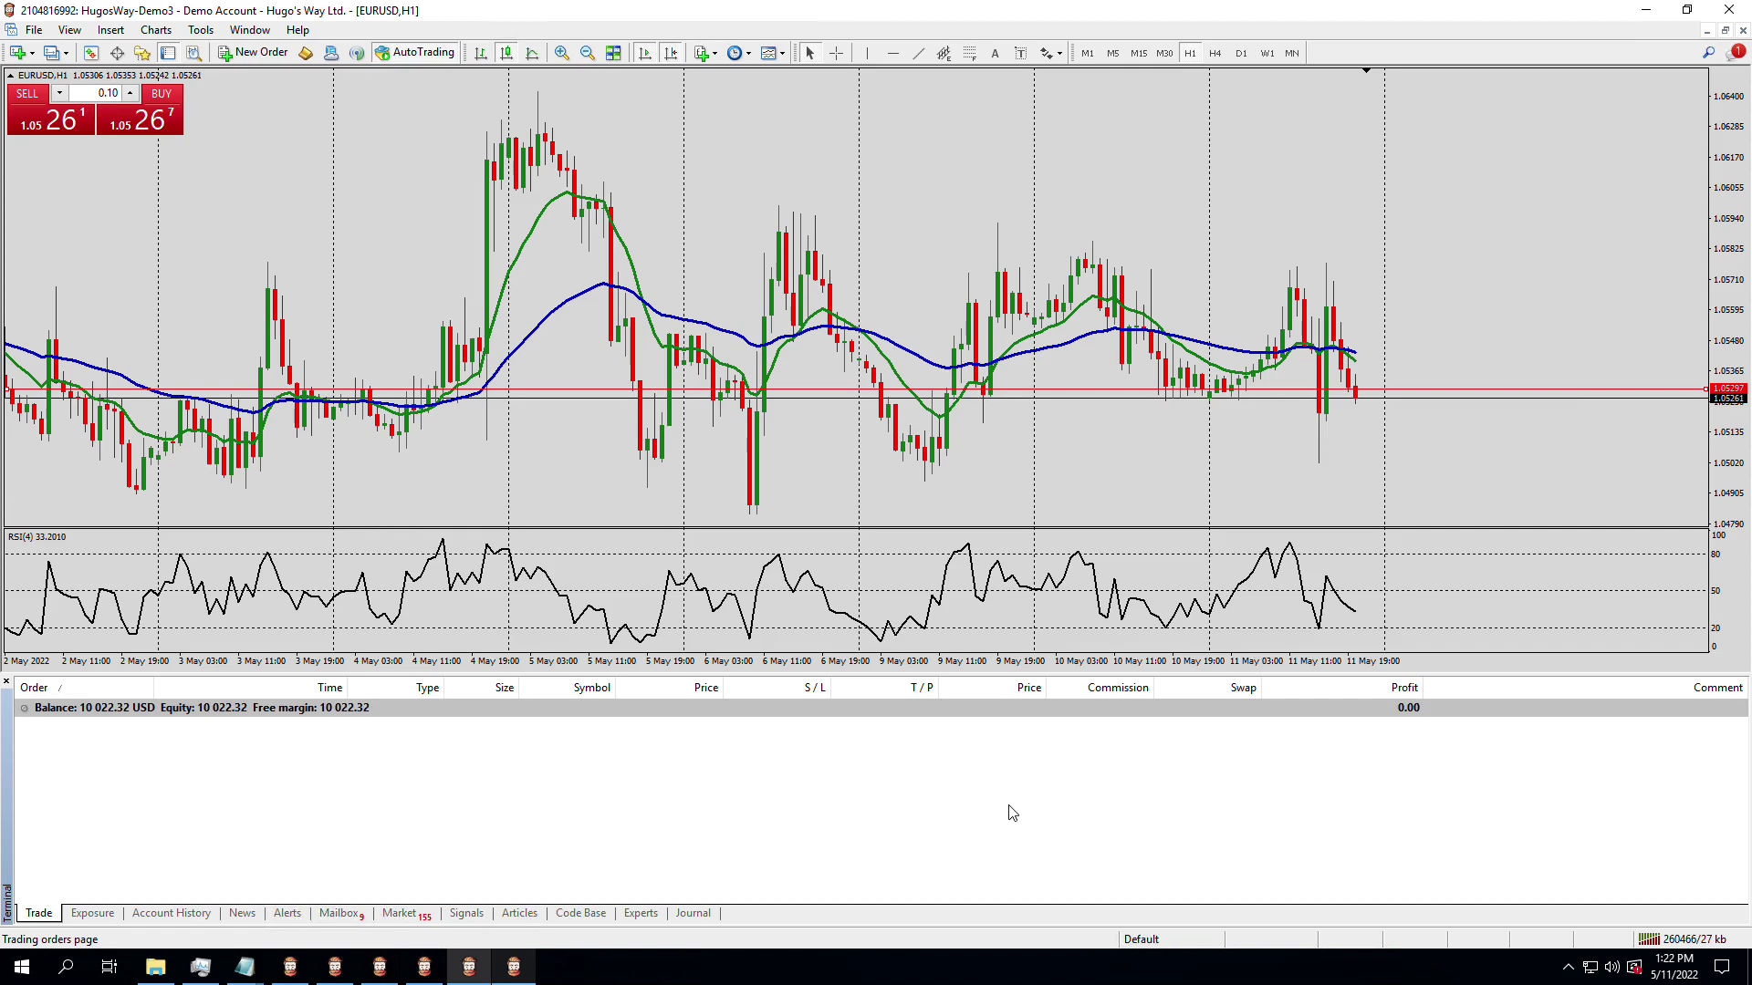
Review the account's closed trades and select the EURUSD sell trade
click(167, 915)
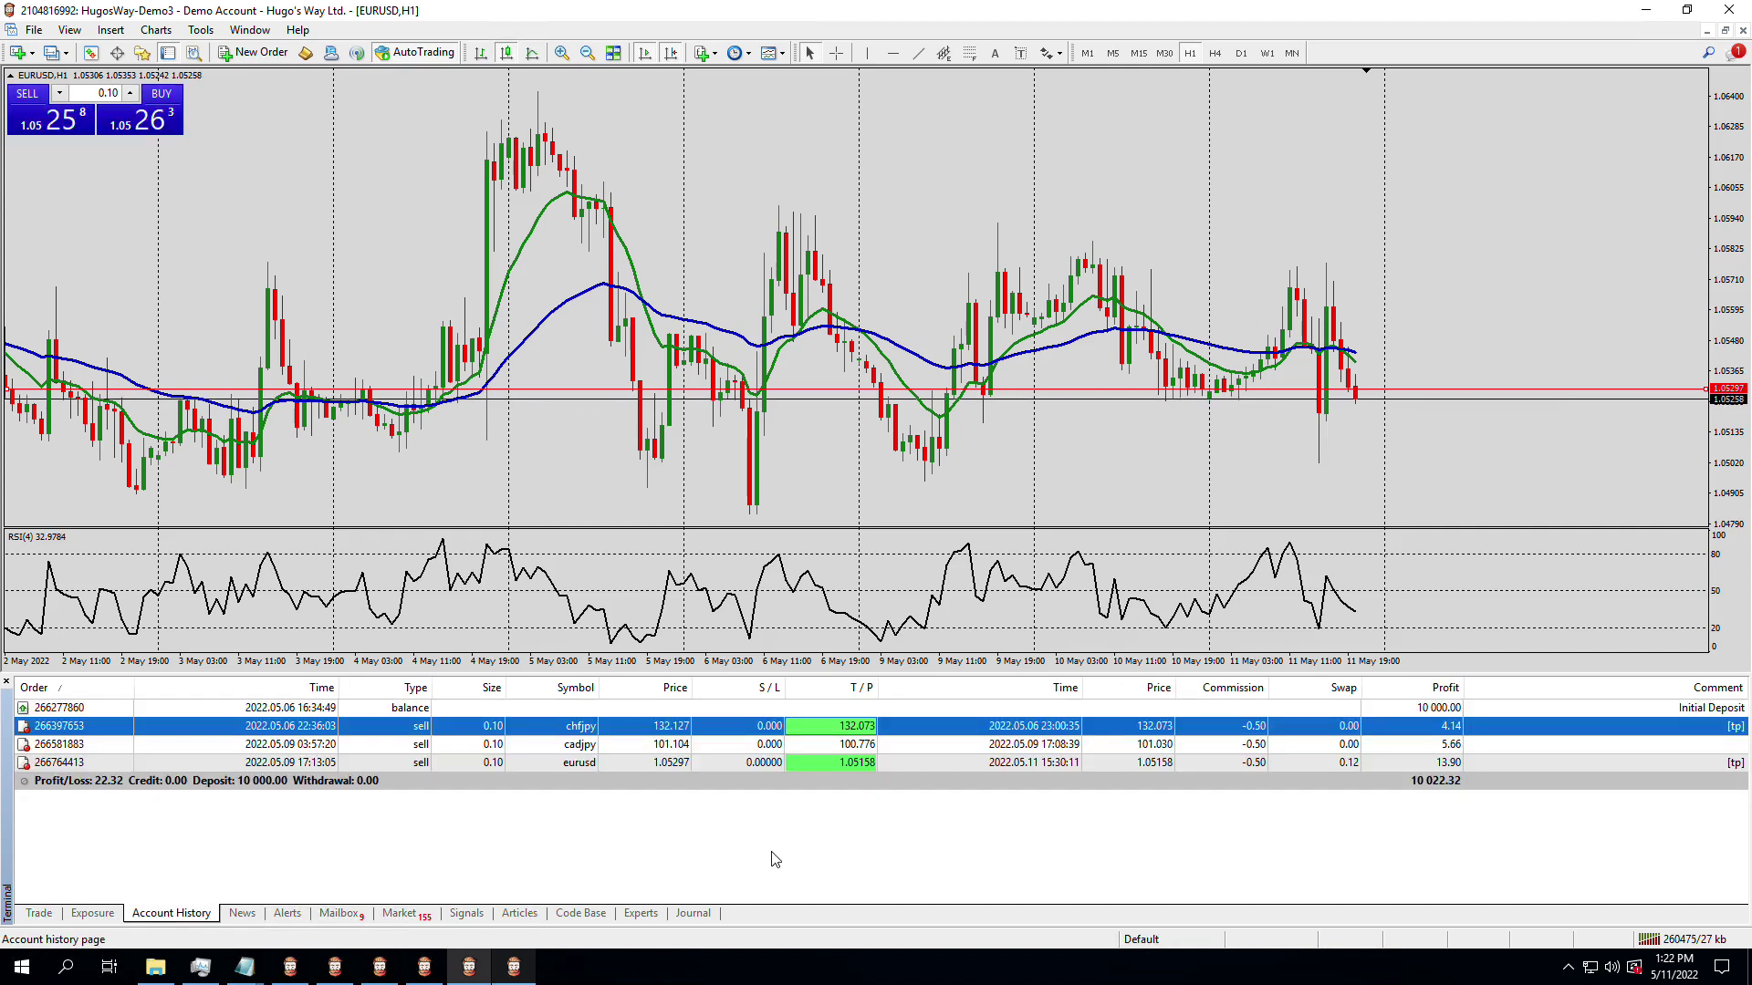
click(1440, 763)
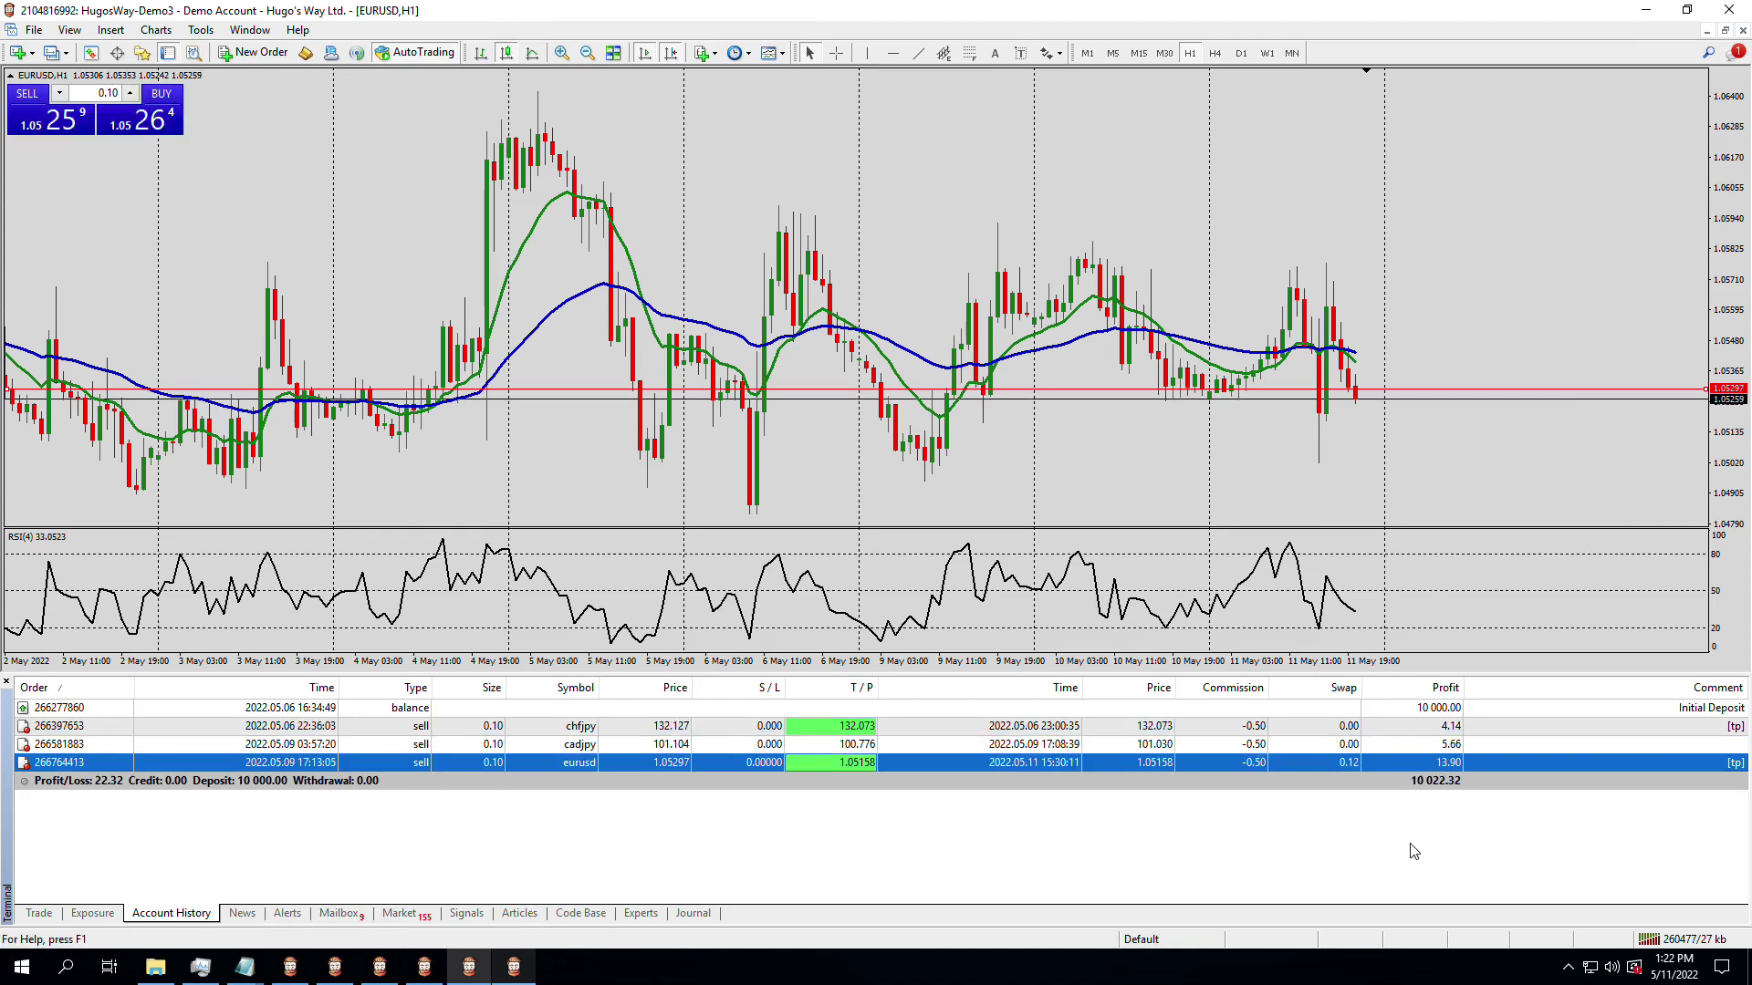
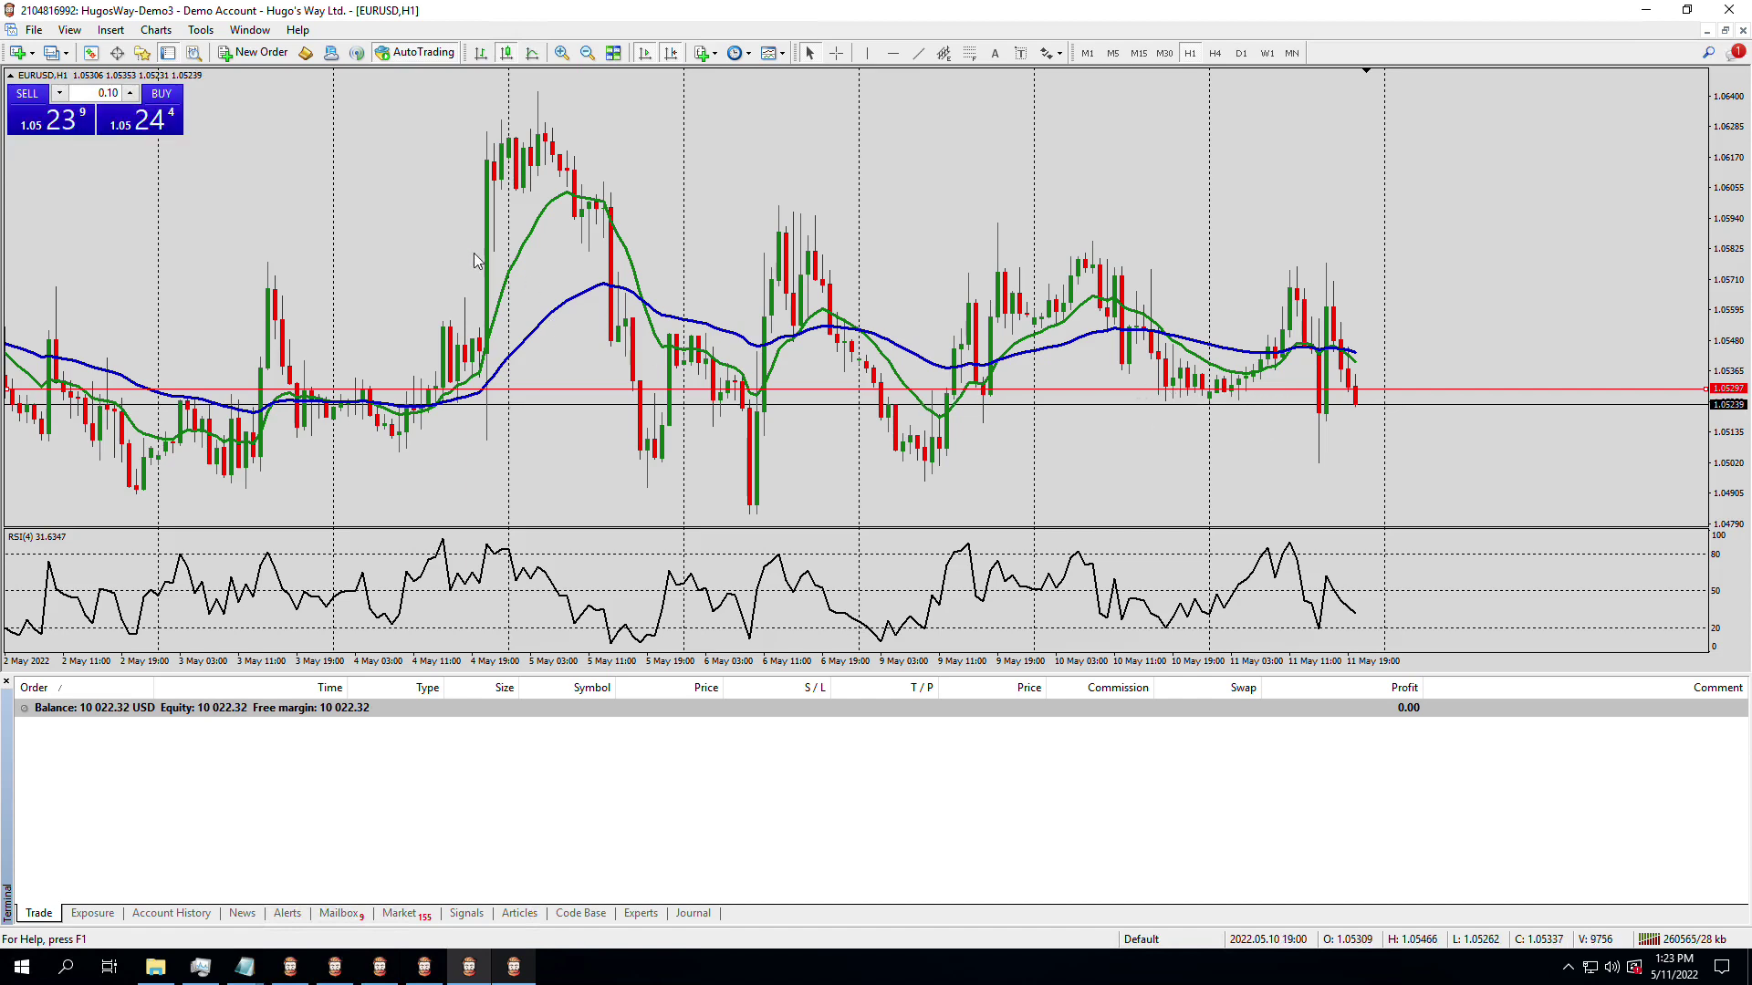
Mark the 10–11 May consolidation on the EURUSD chart with a rectangle and measure from it to the 11 May high and low
drag(1188, 431, 1300, 442)
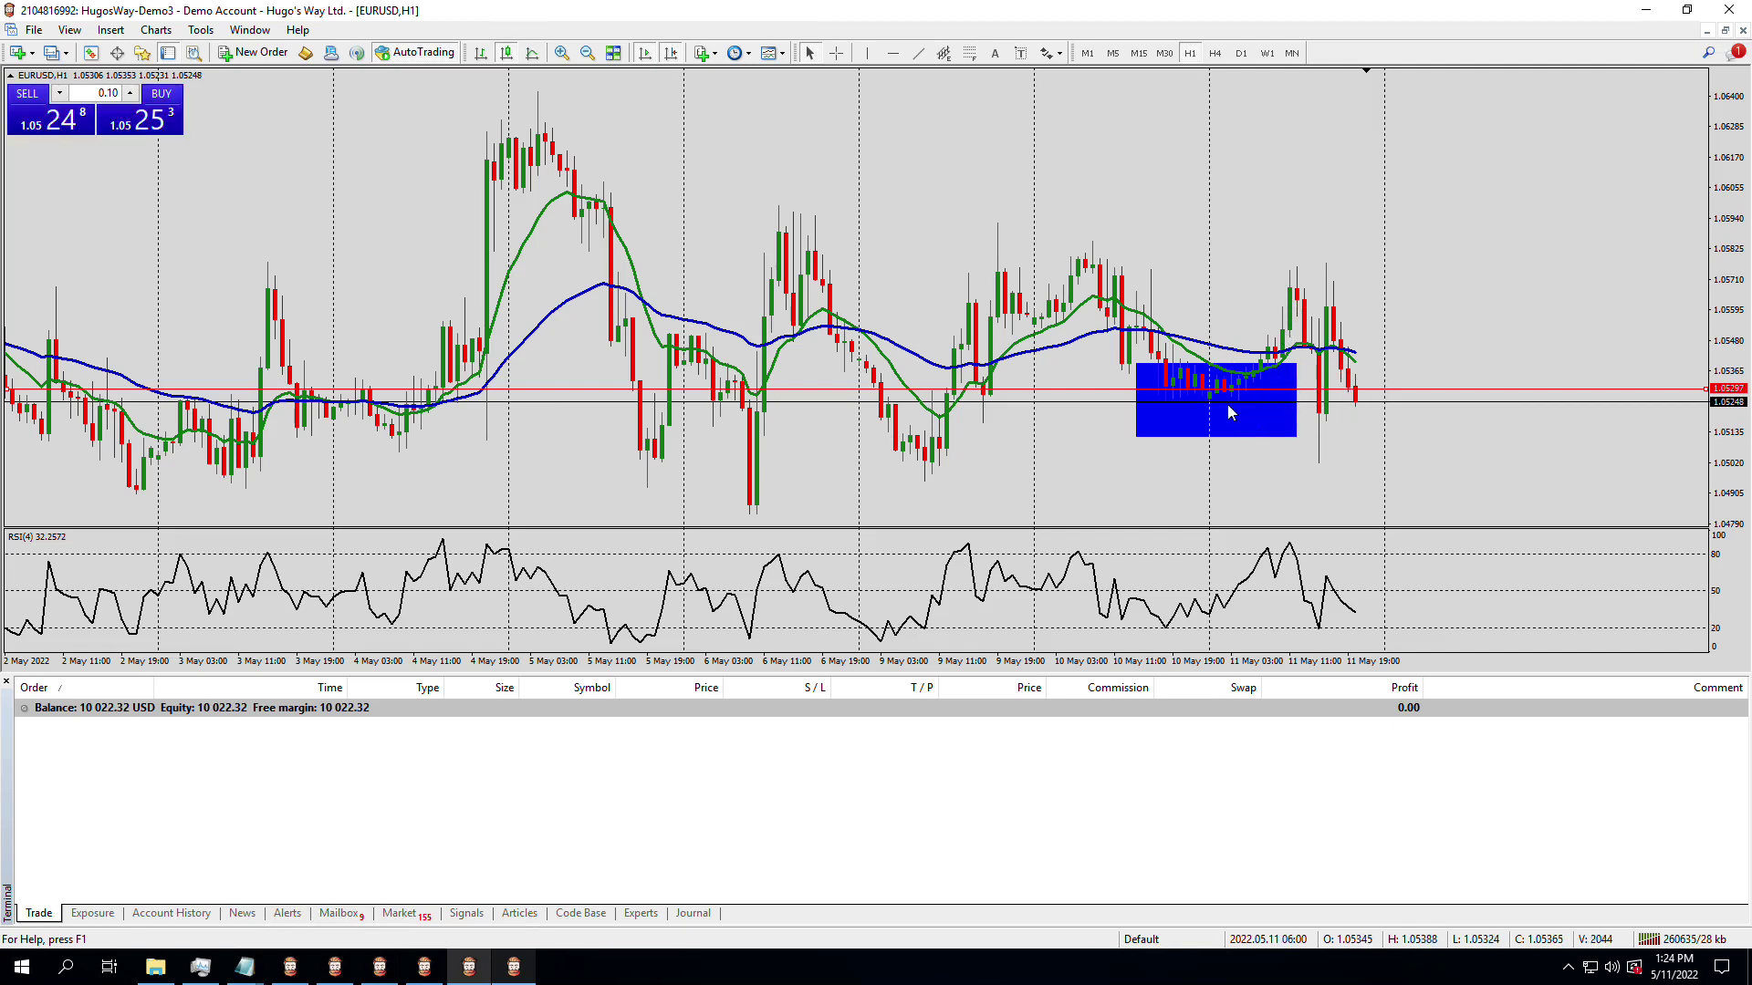
middle_click(1228, 479)
drag(1258, 347, 1328, 264)
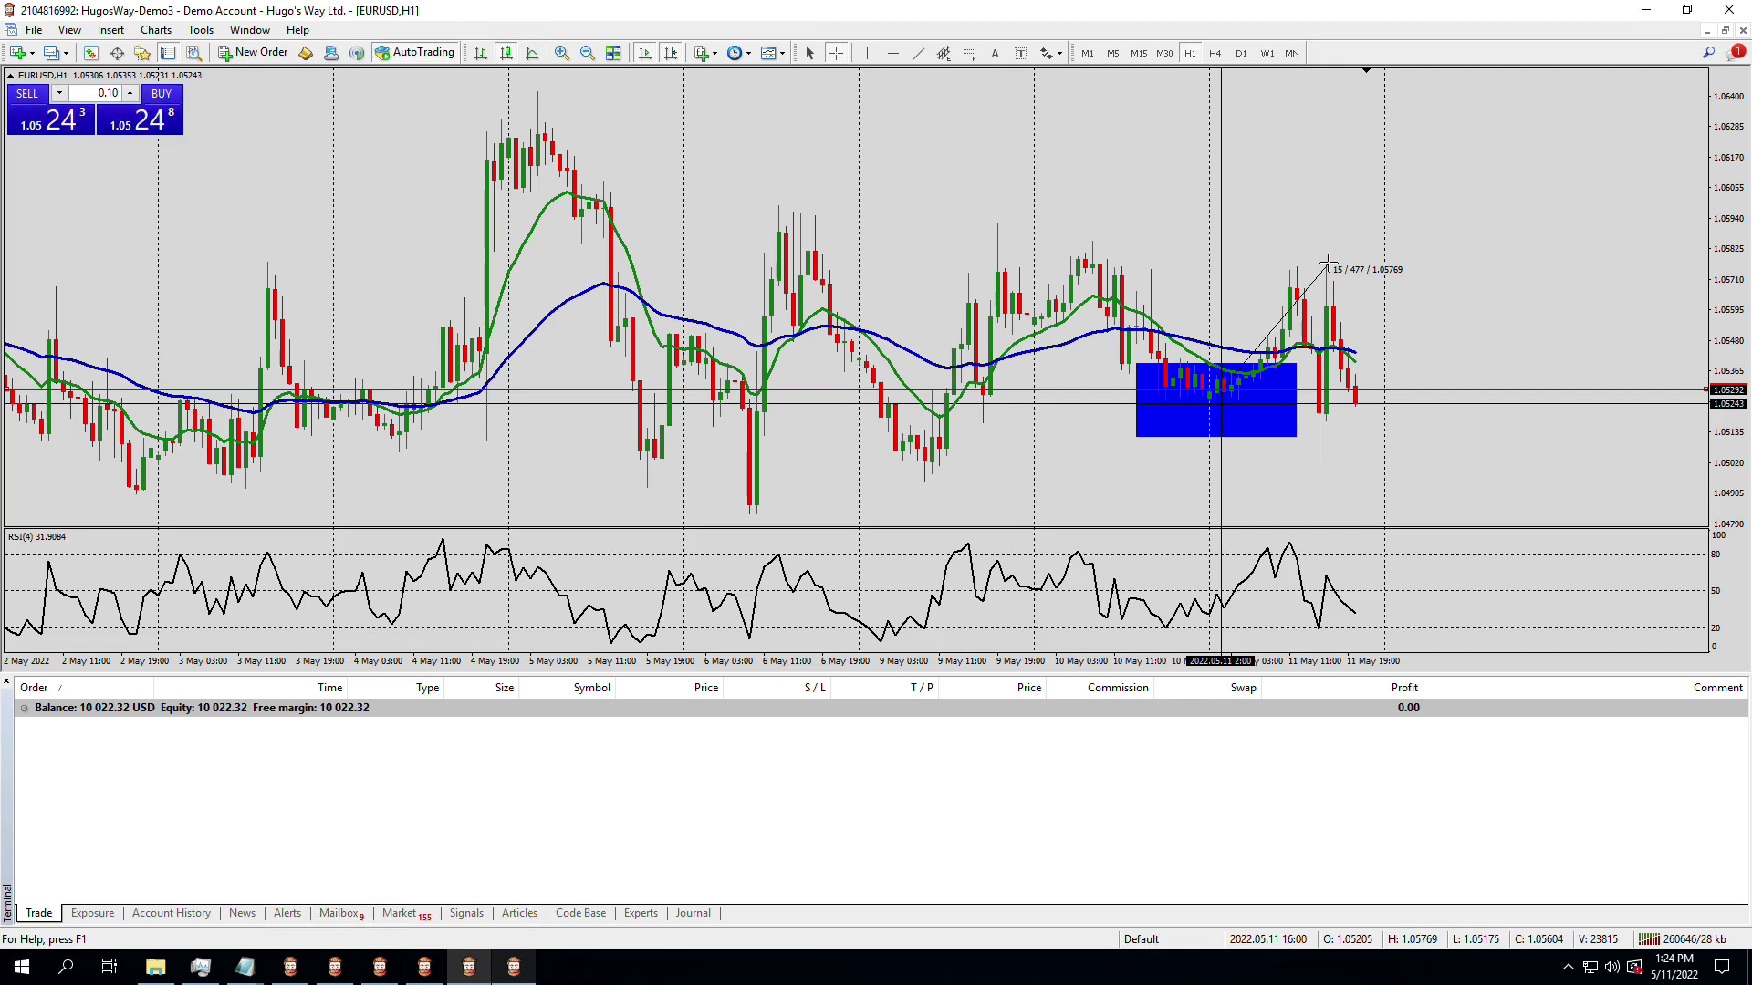
drag(1328, 268, 1326, 466)
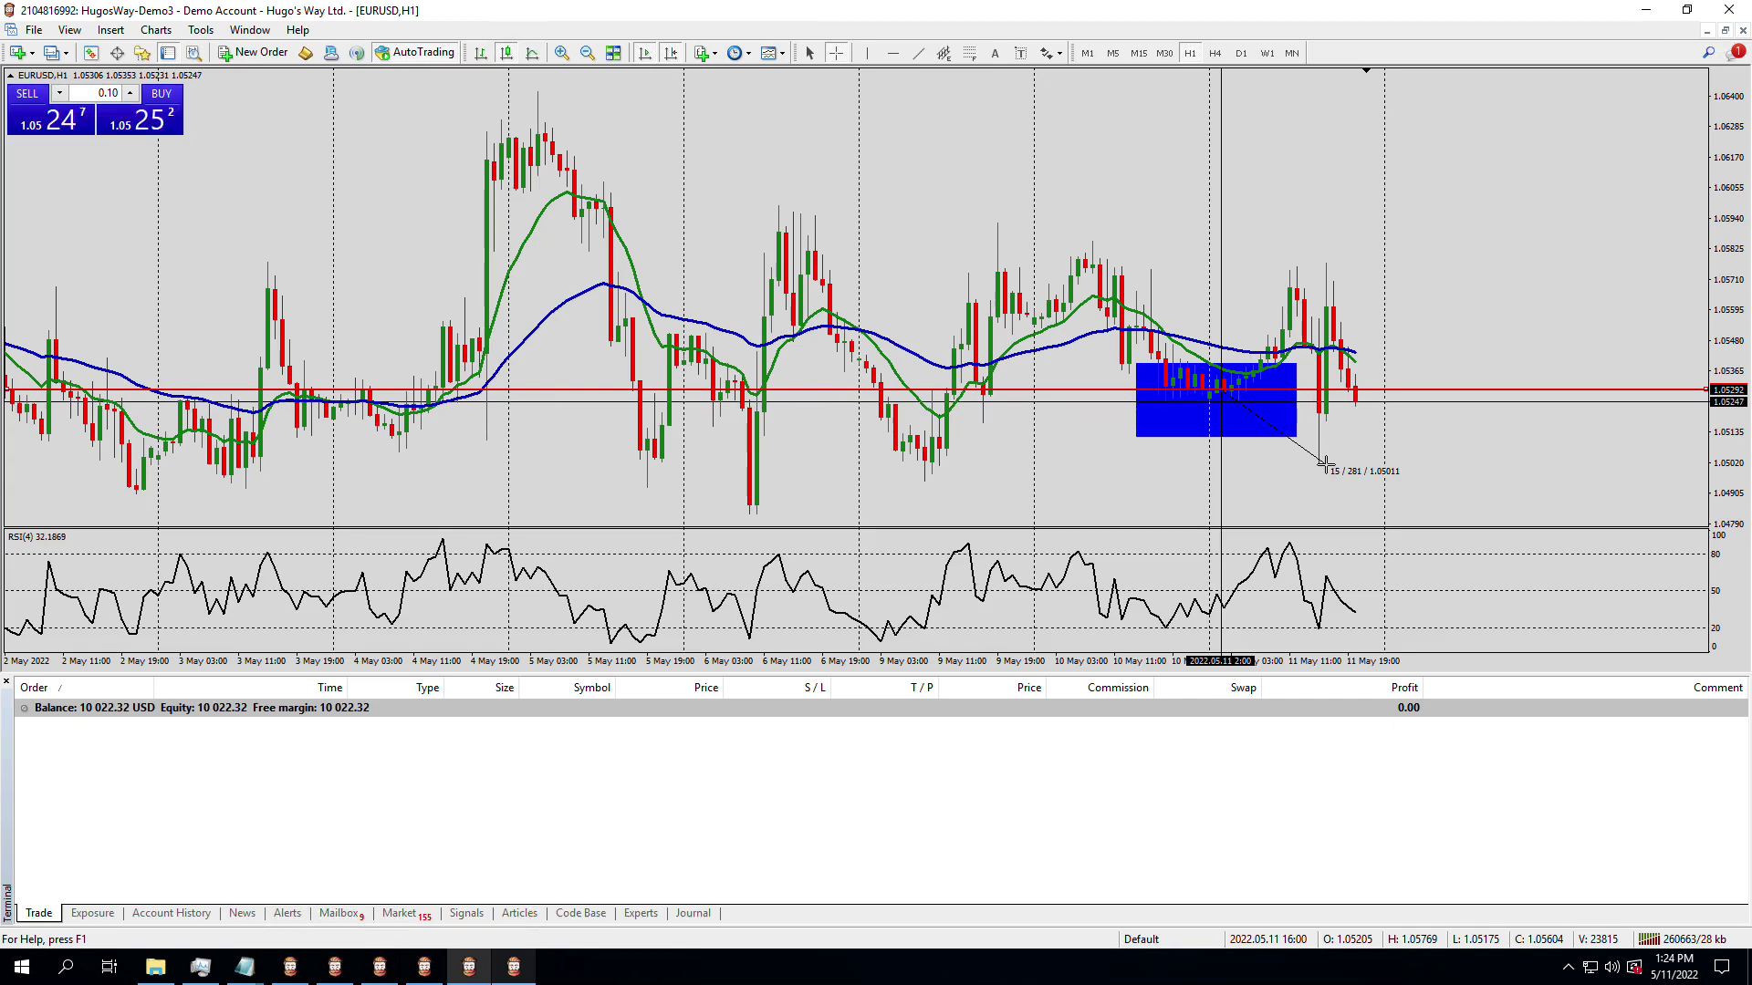
drag(1323, 464, 1350, 456)
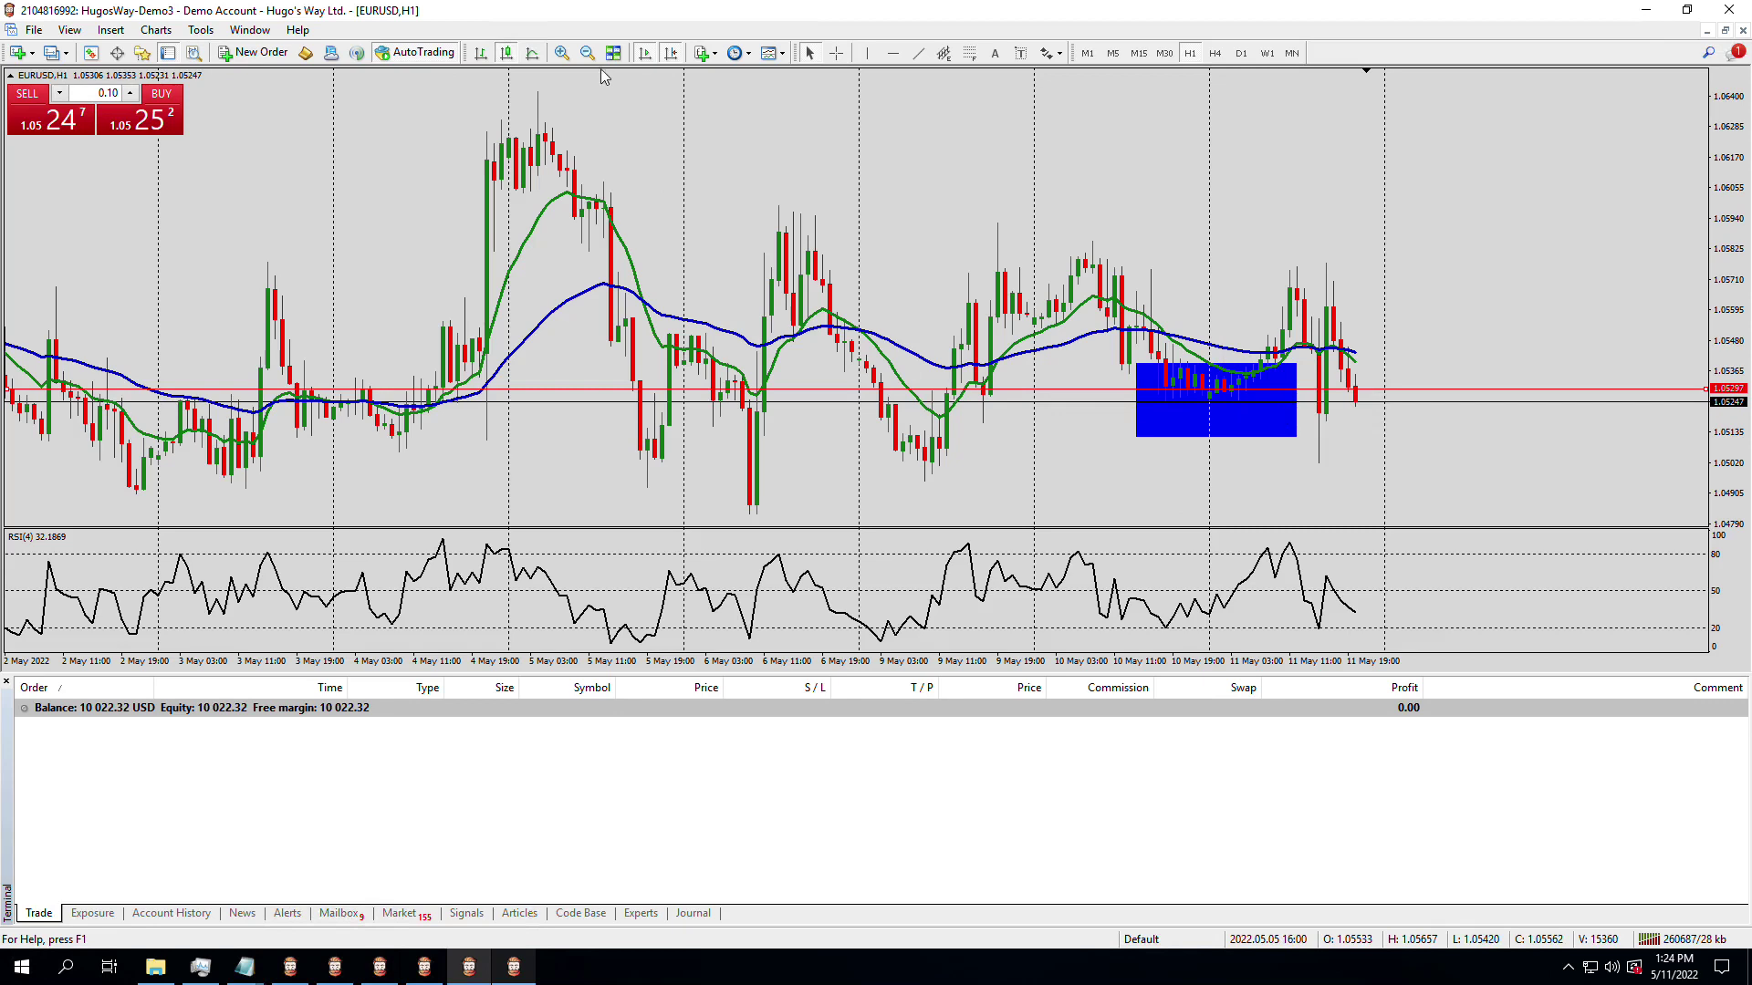
click(561, 52)
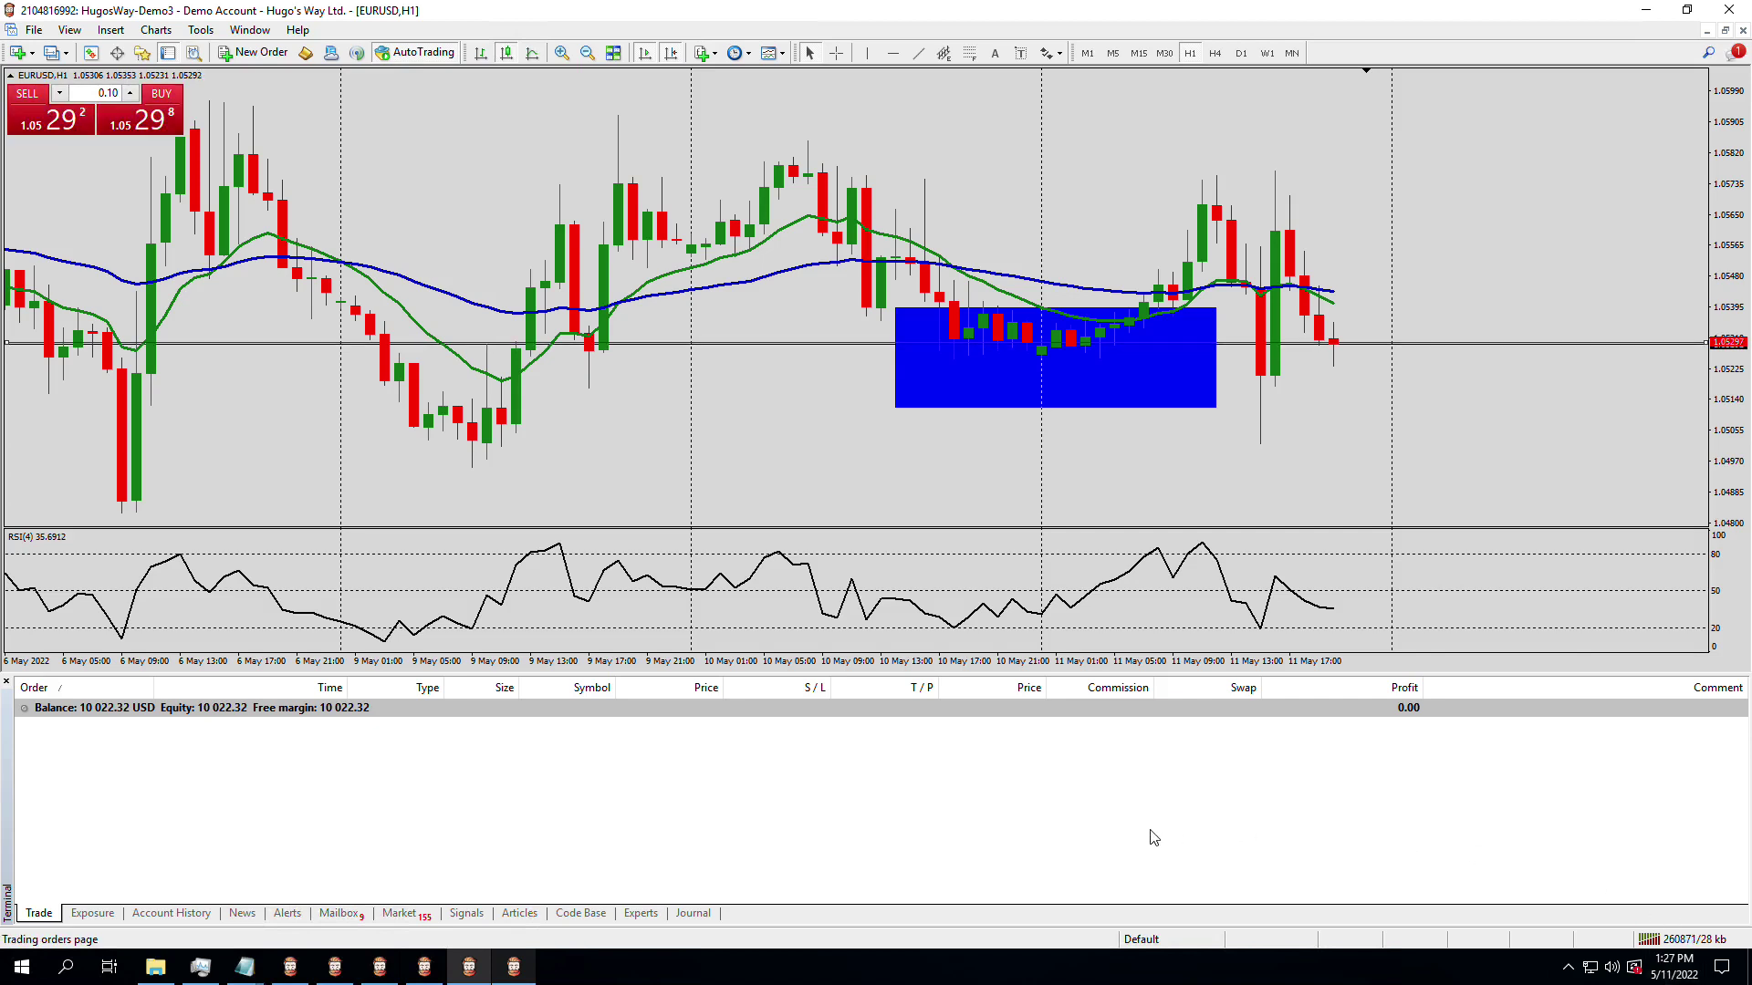
Switch to the FOREX PAIRS spreadsheet in Chrome and copy the full list of buy and sell pairs in A1:A58
key(super+Tab)
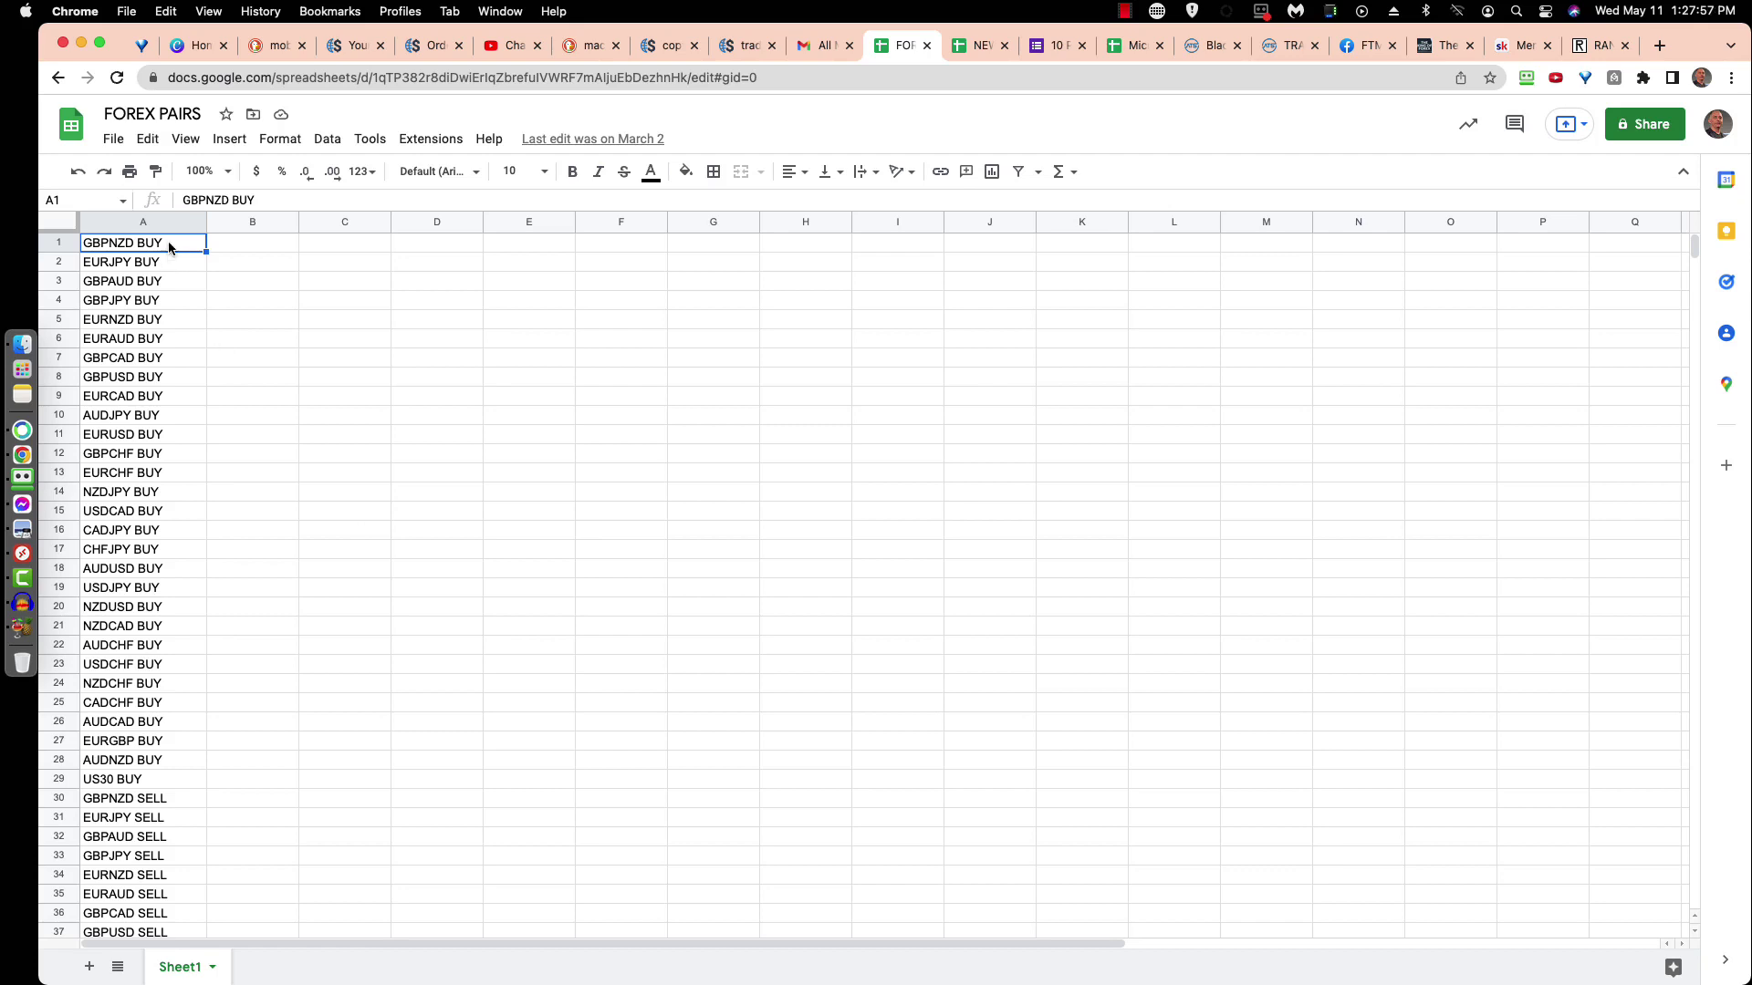
scroll(216, 551, down, 5)
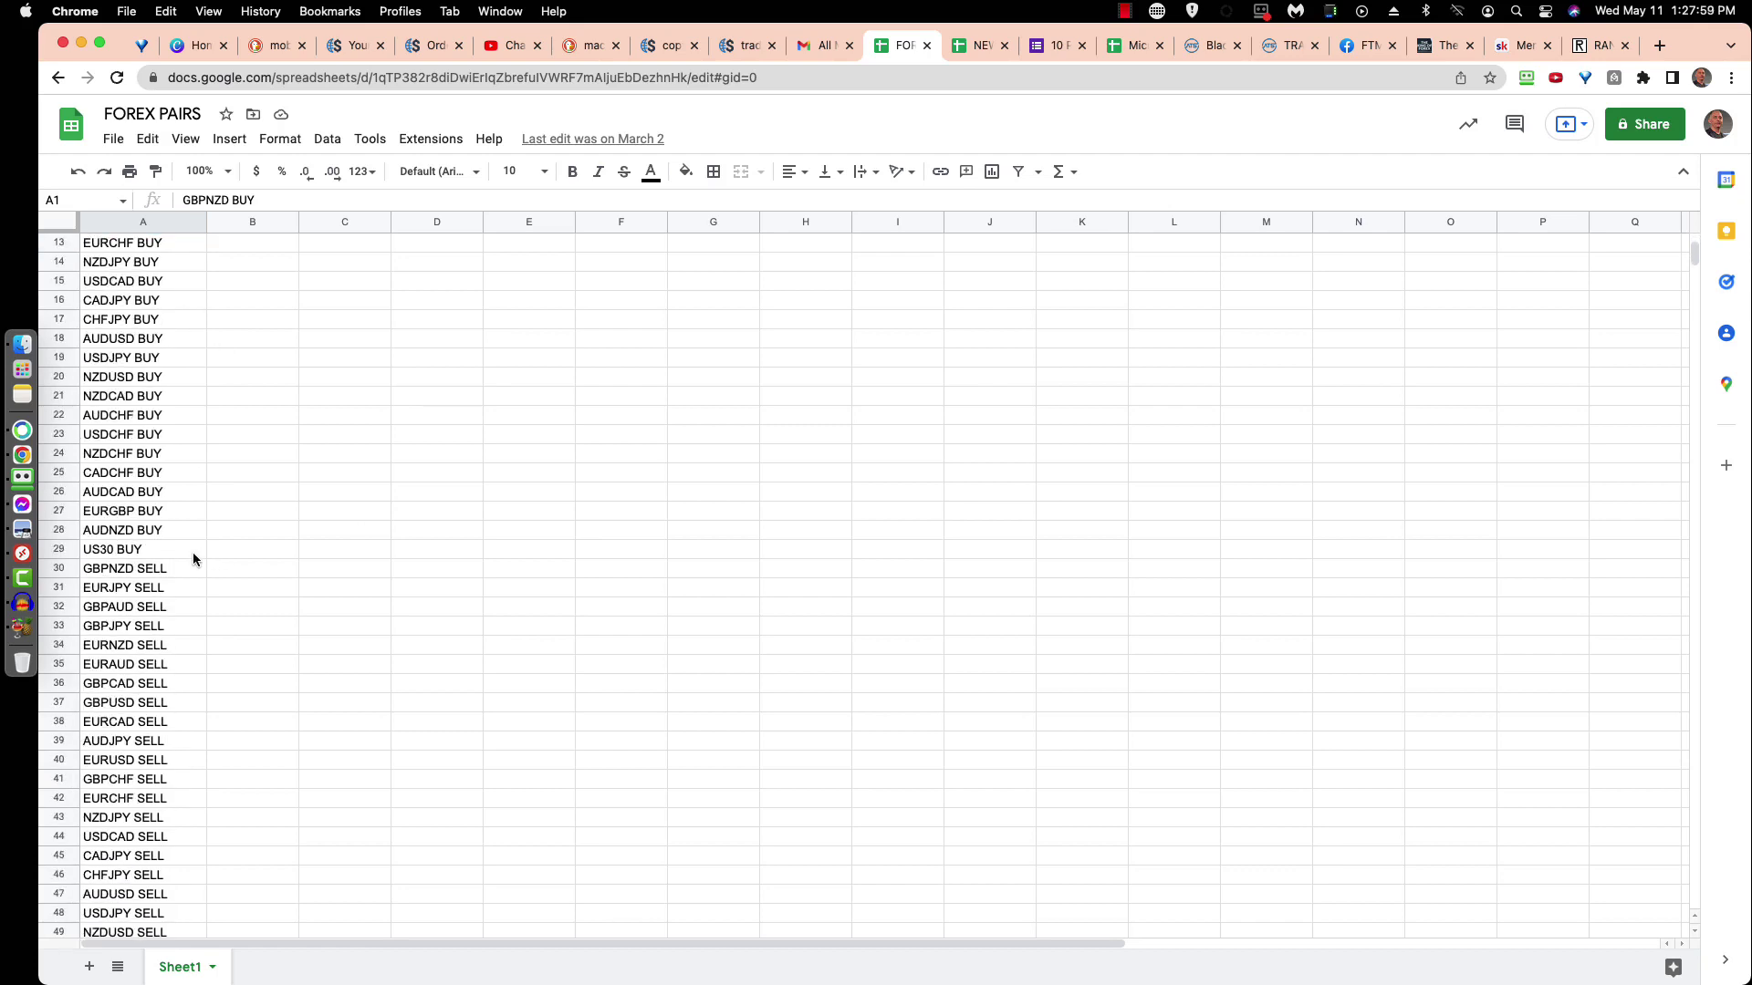
scroll(193, 557, down, 5)
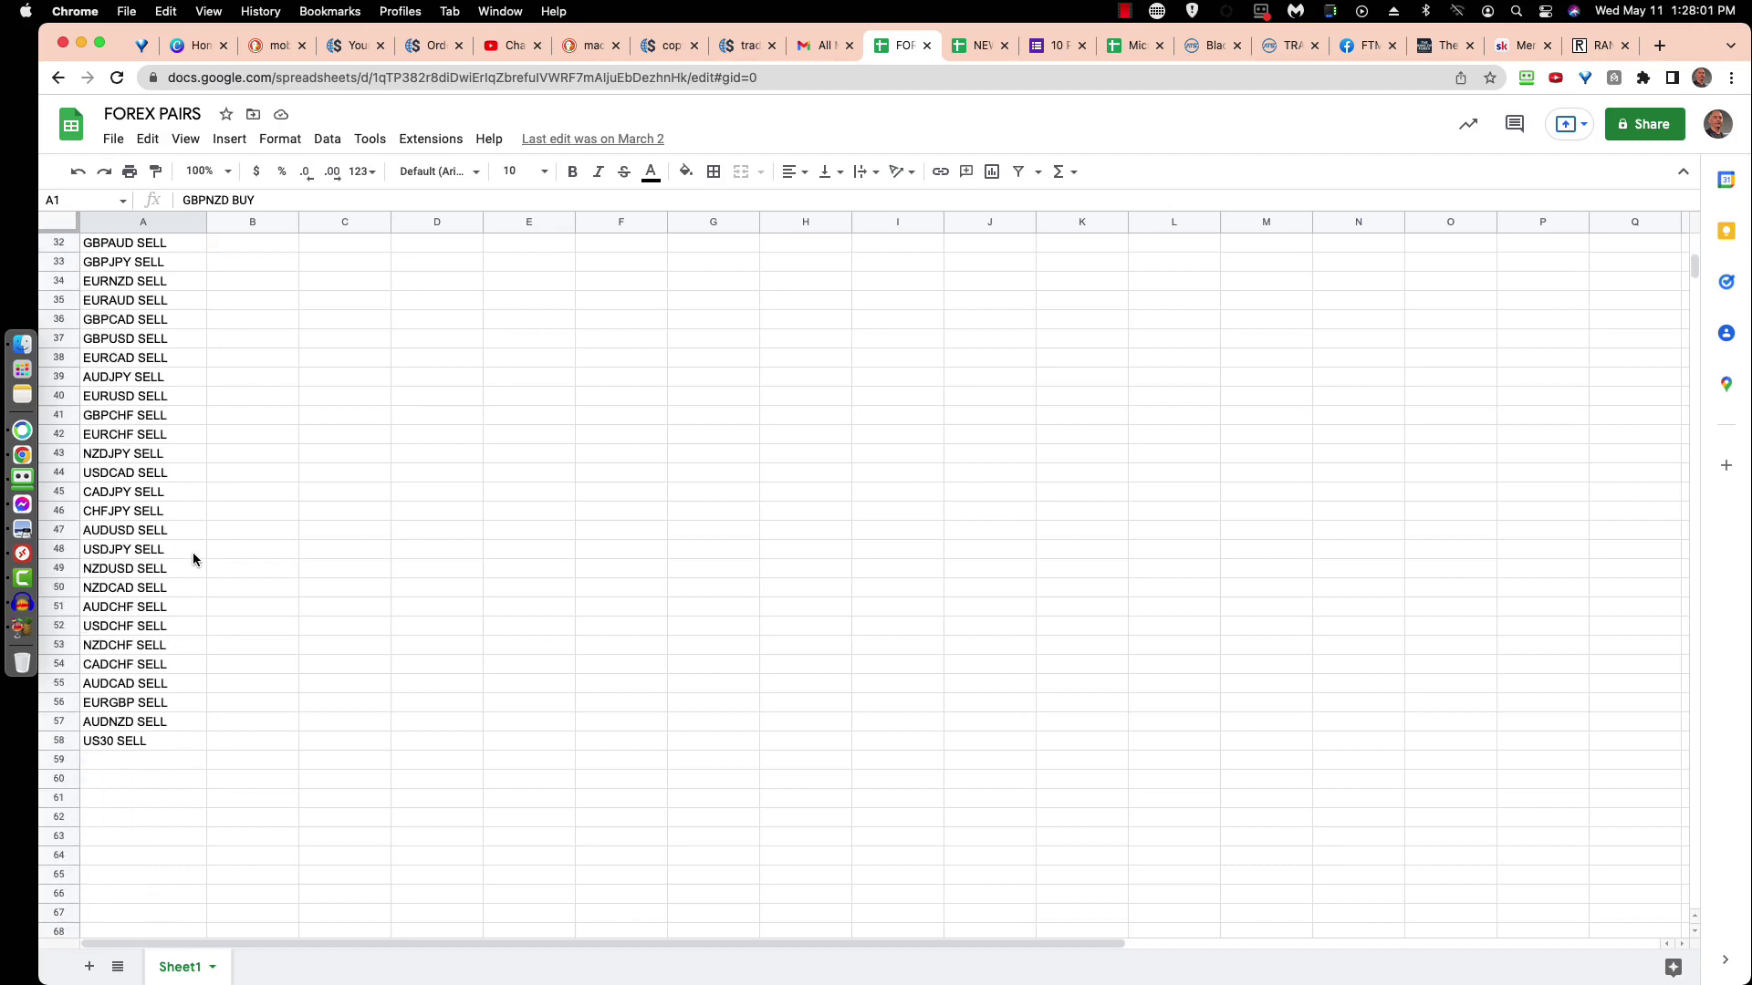
shift+click(150, 741)
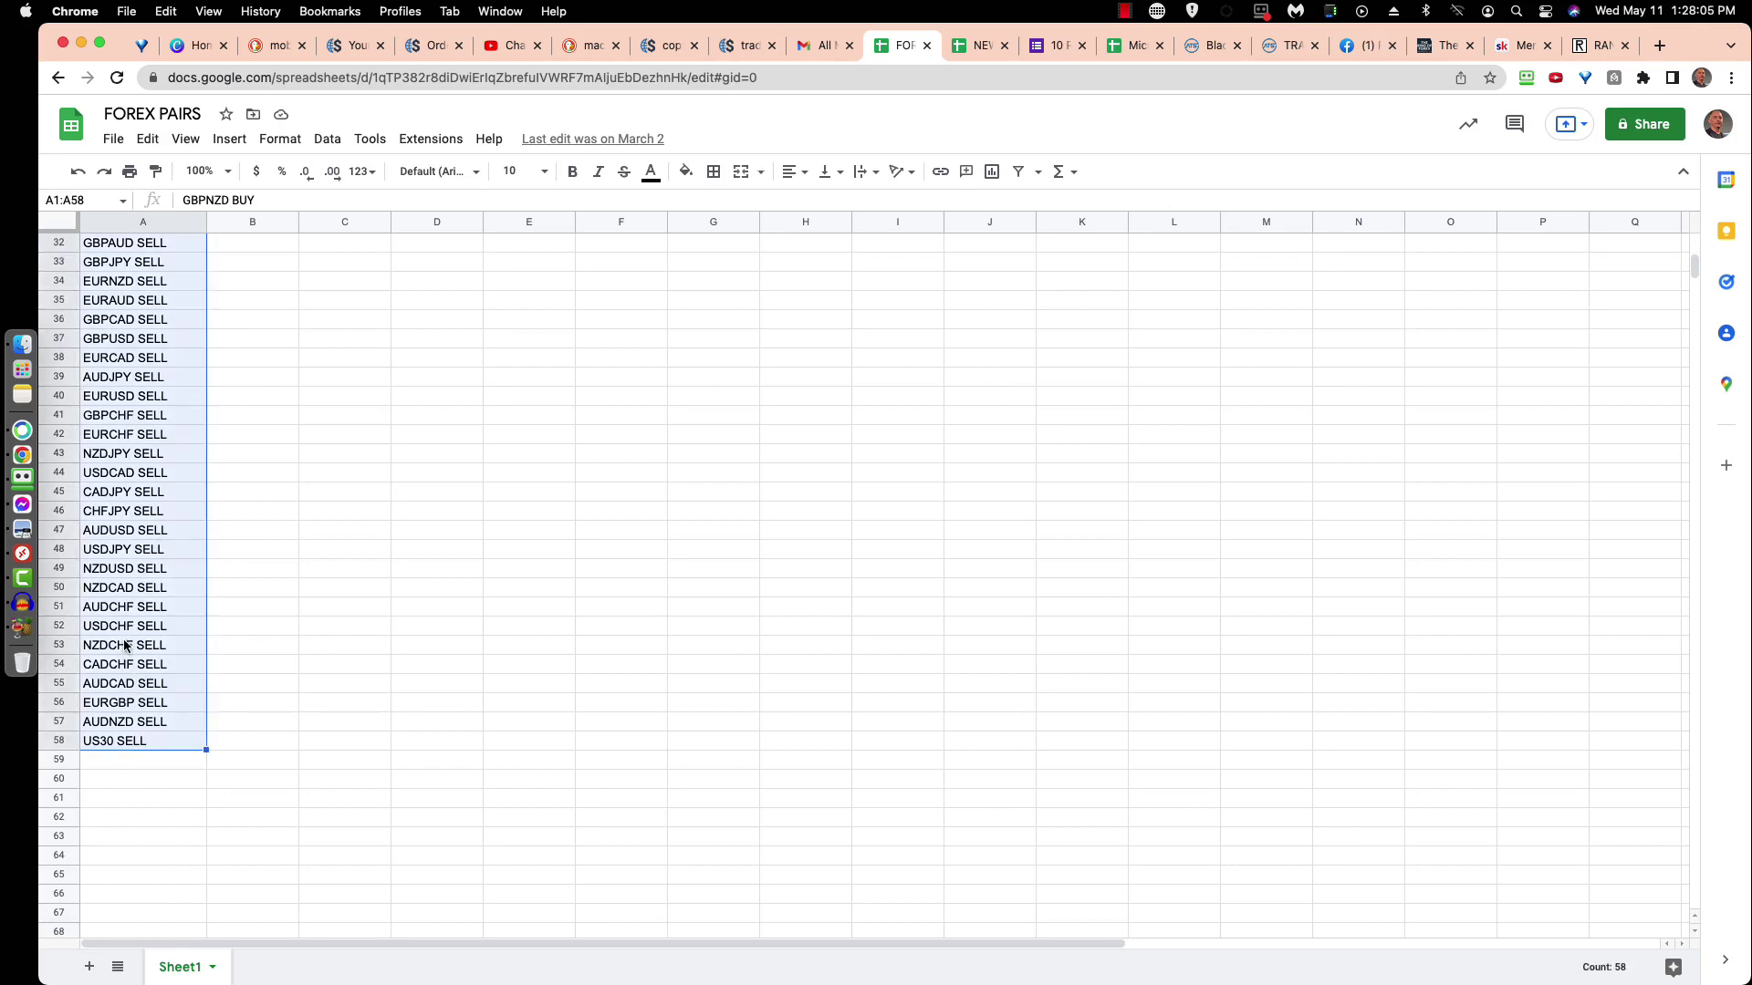
right_click(150, 741)
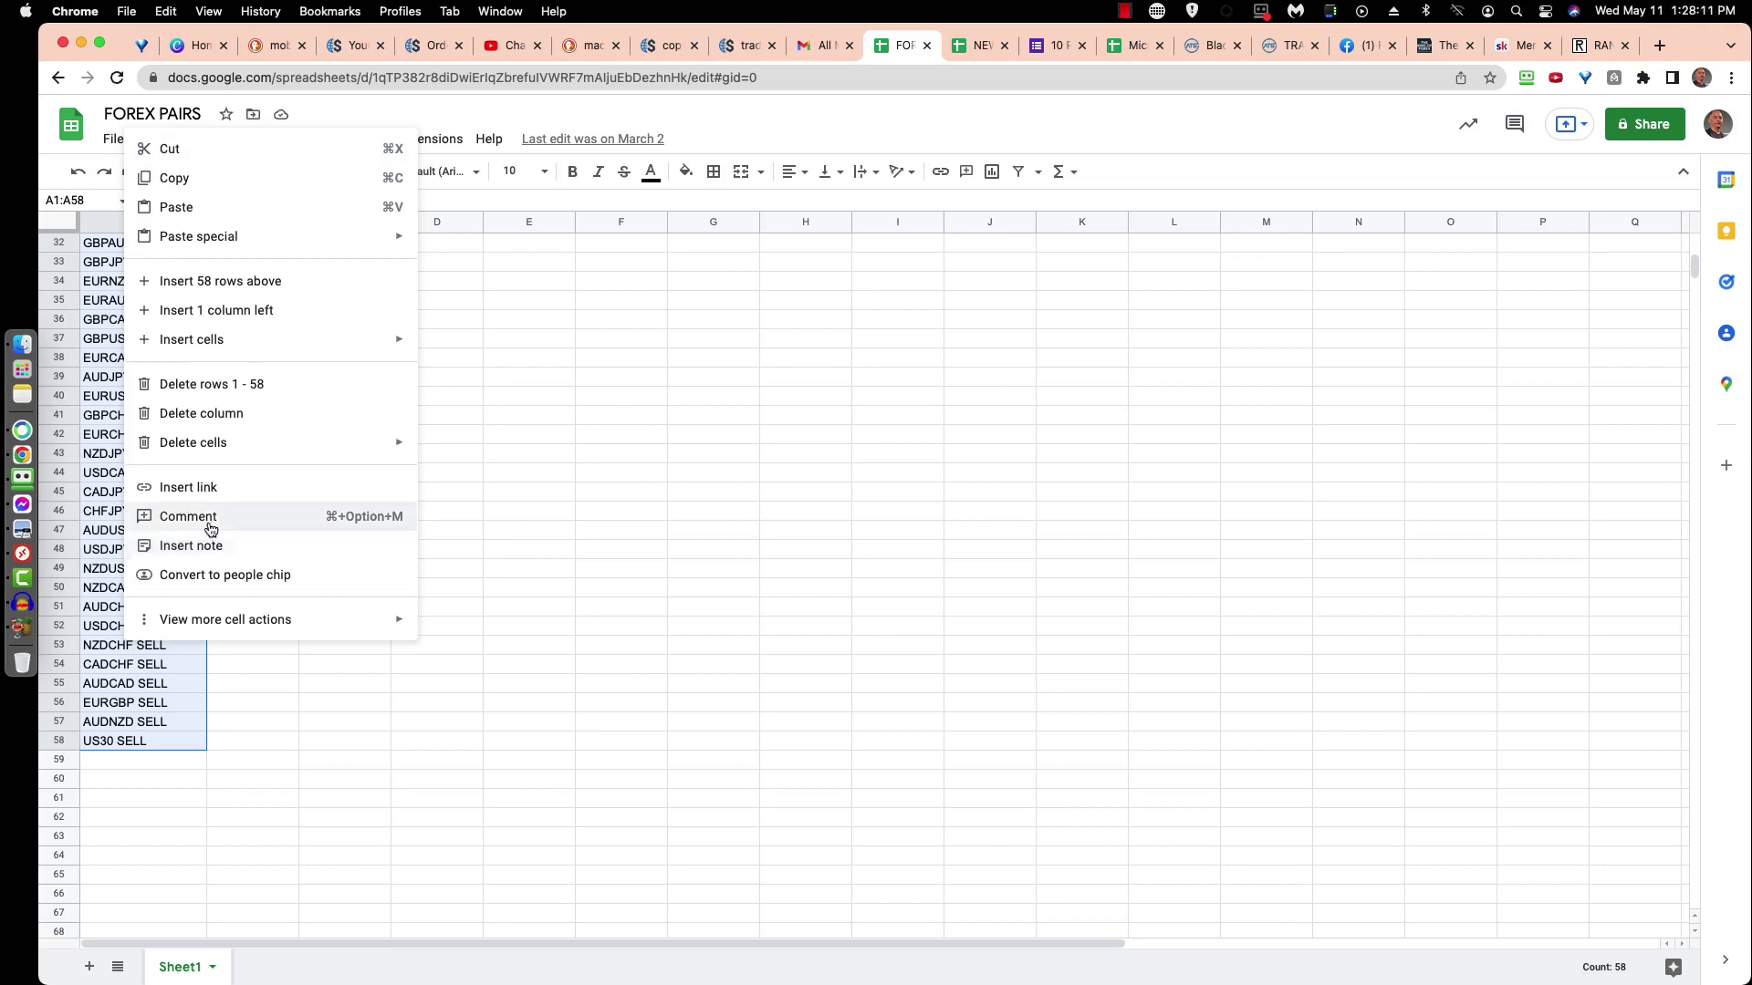
click(205, 180)
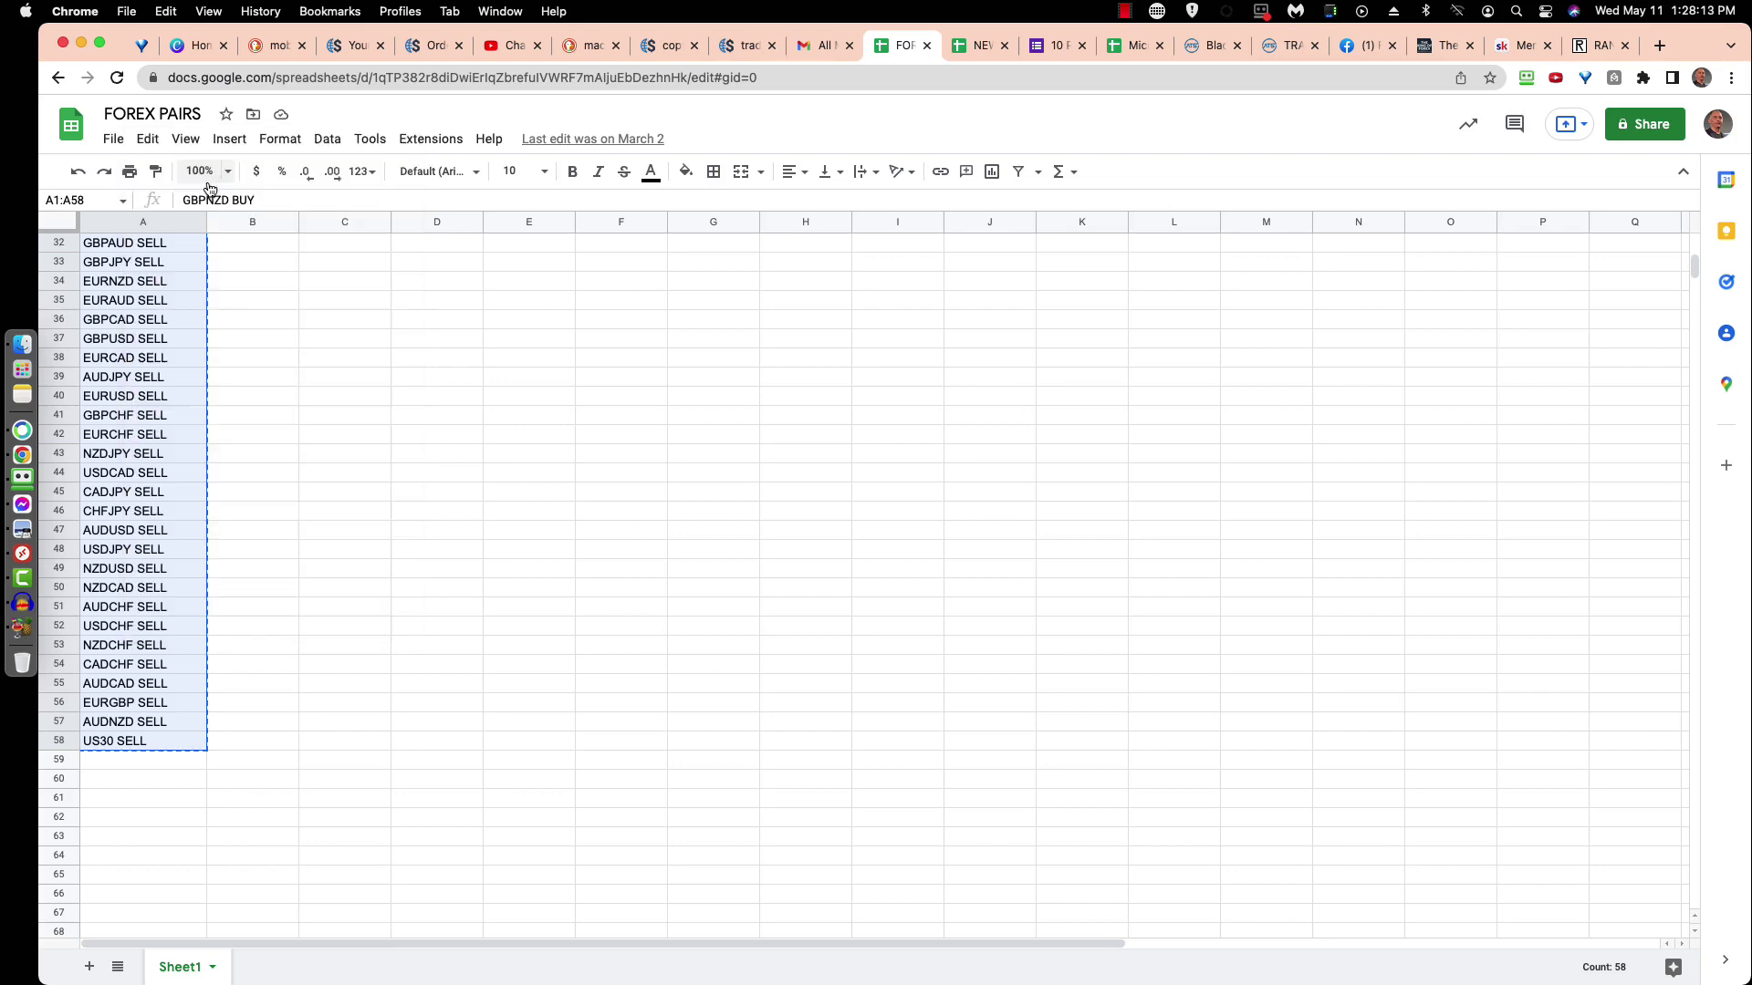
Shuffle the copied pair list with RANDOM.ORG's List Randomizer and highlight the first entry of the result
click(1592, 47)
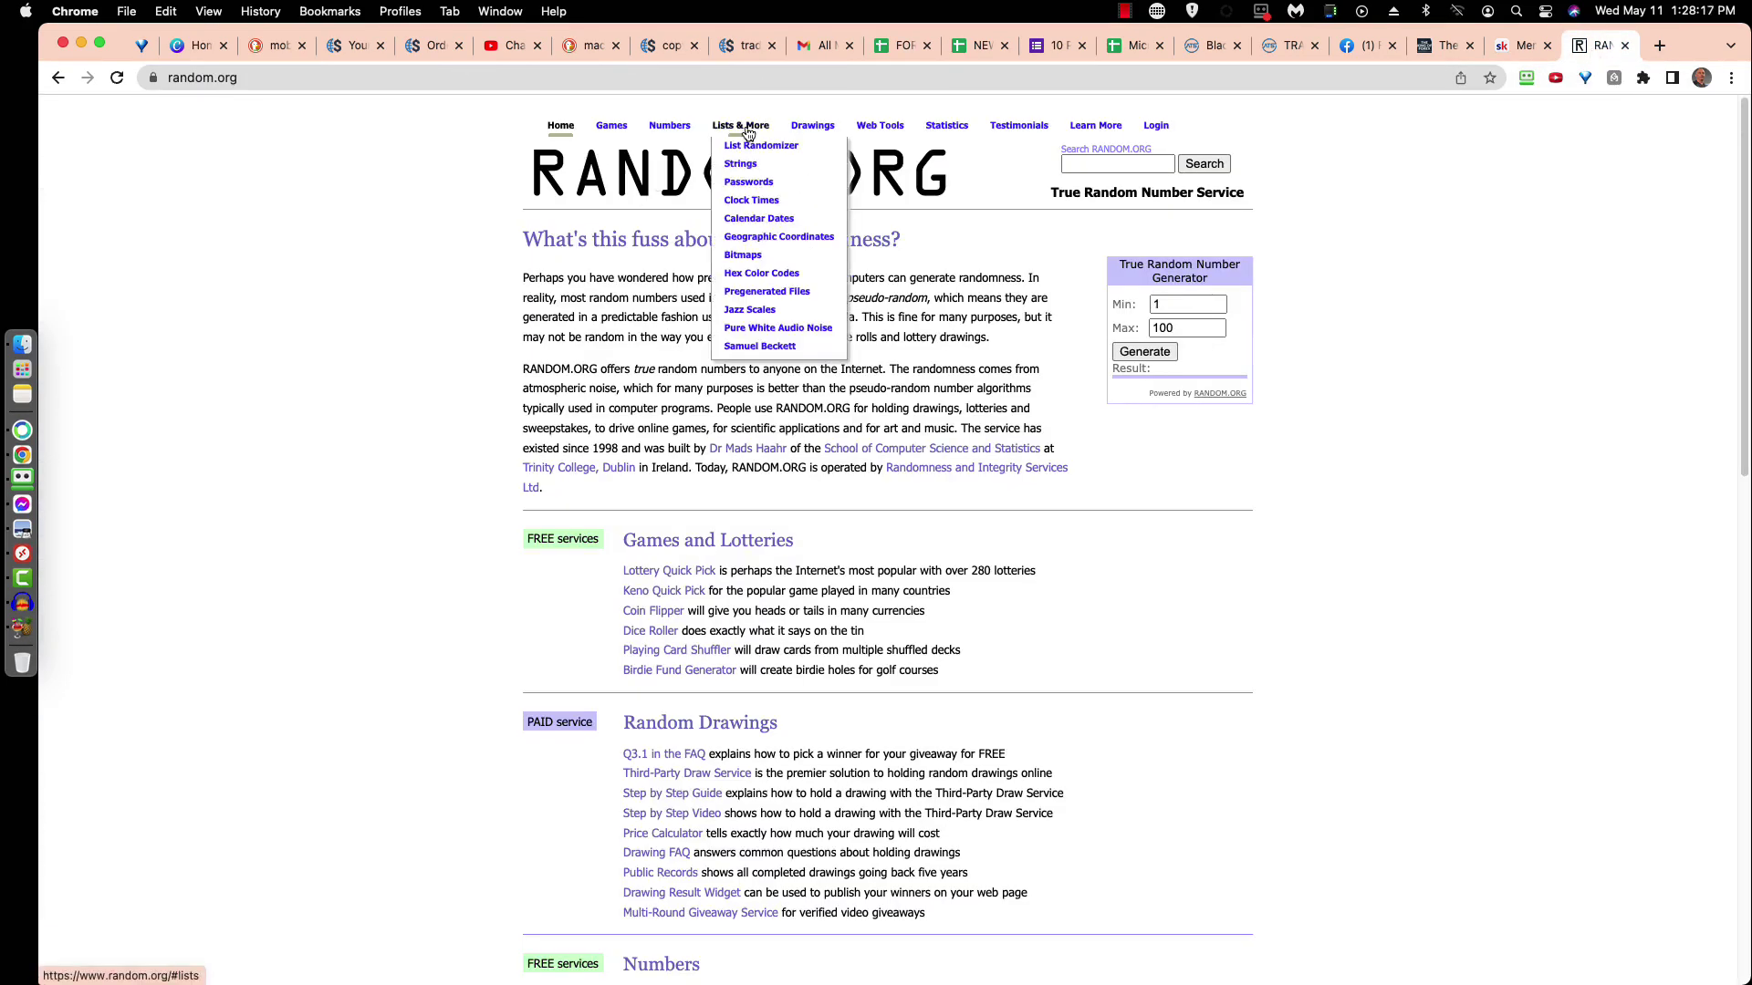
click(750, 150)
click(593, 438)
key(super+v)
click(569, 663)
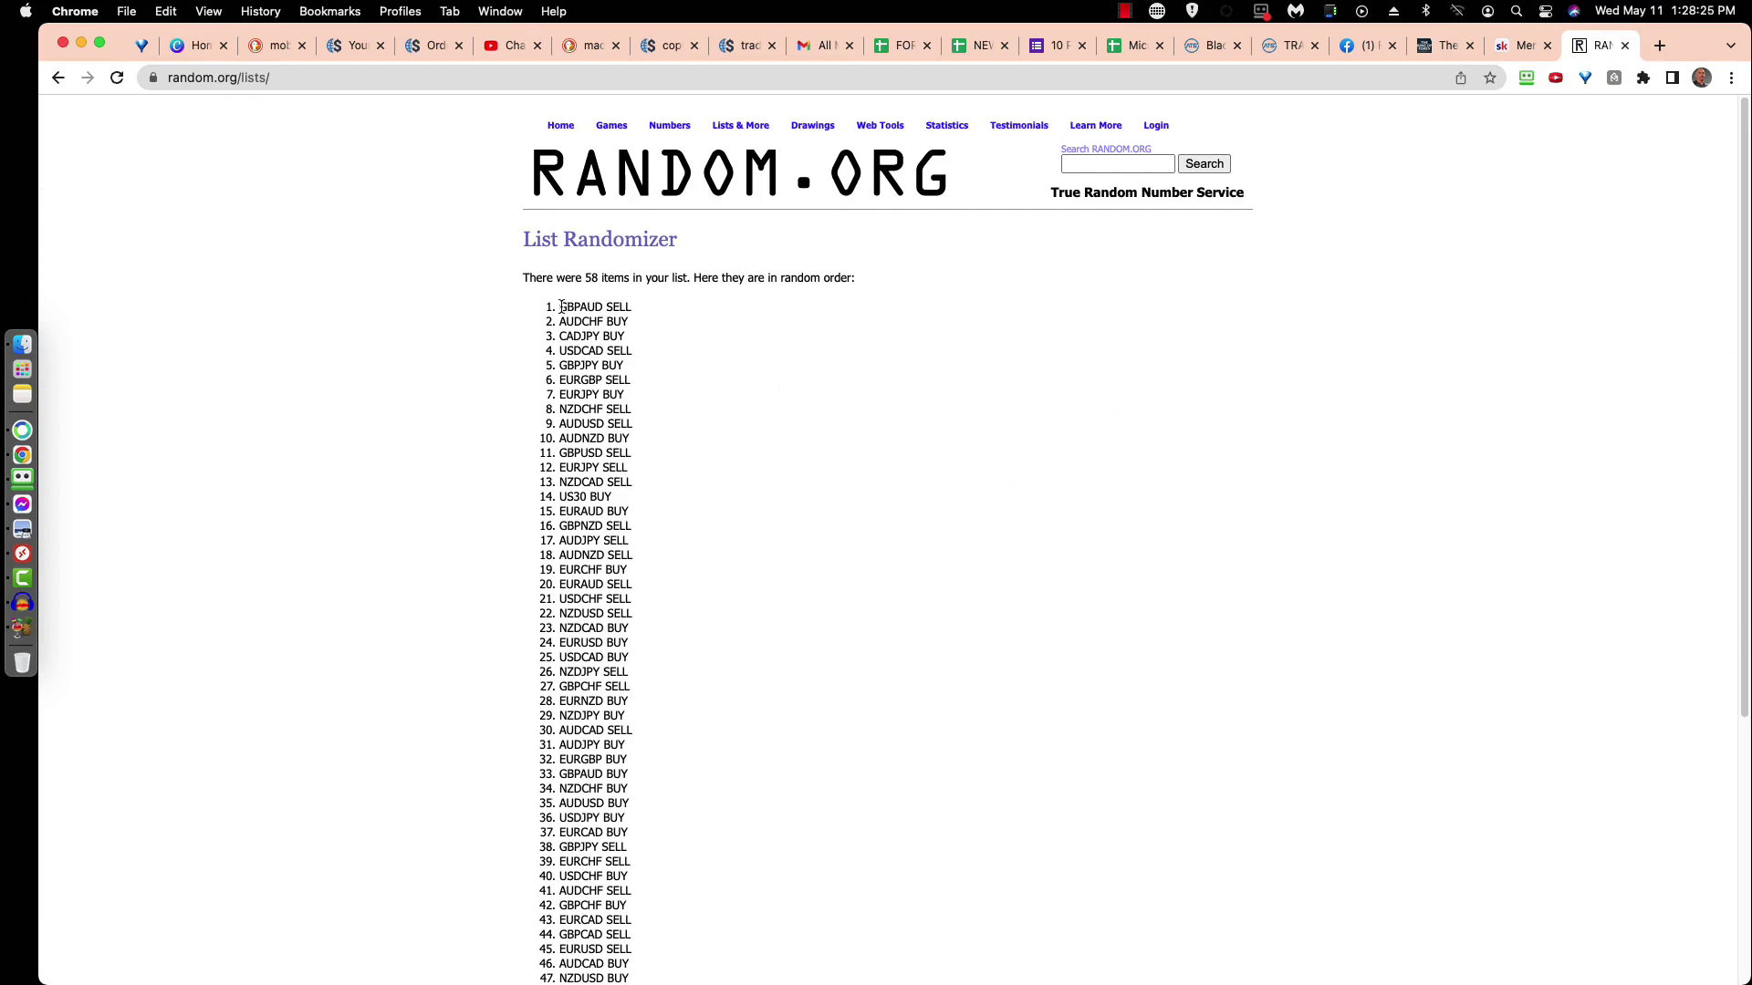
drag(574, 307, 632, 309)
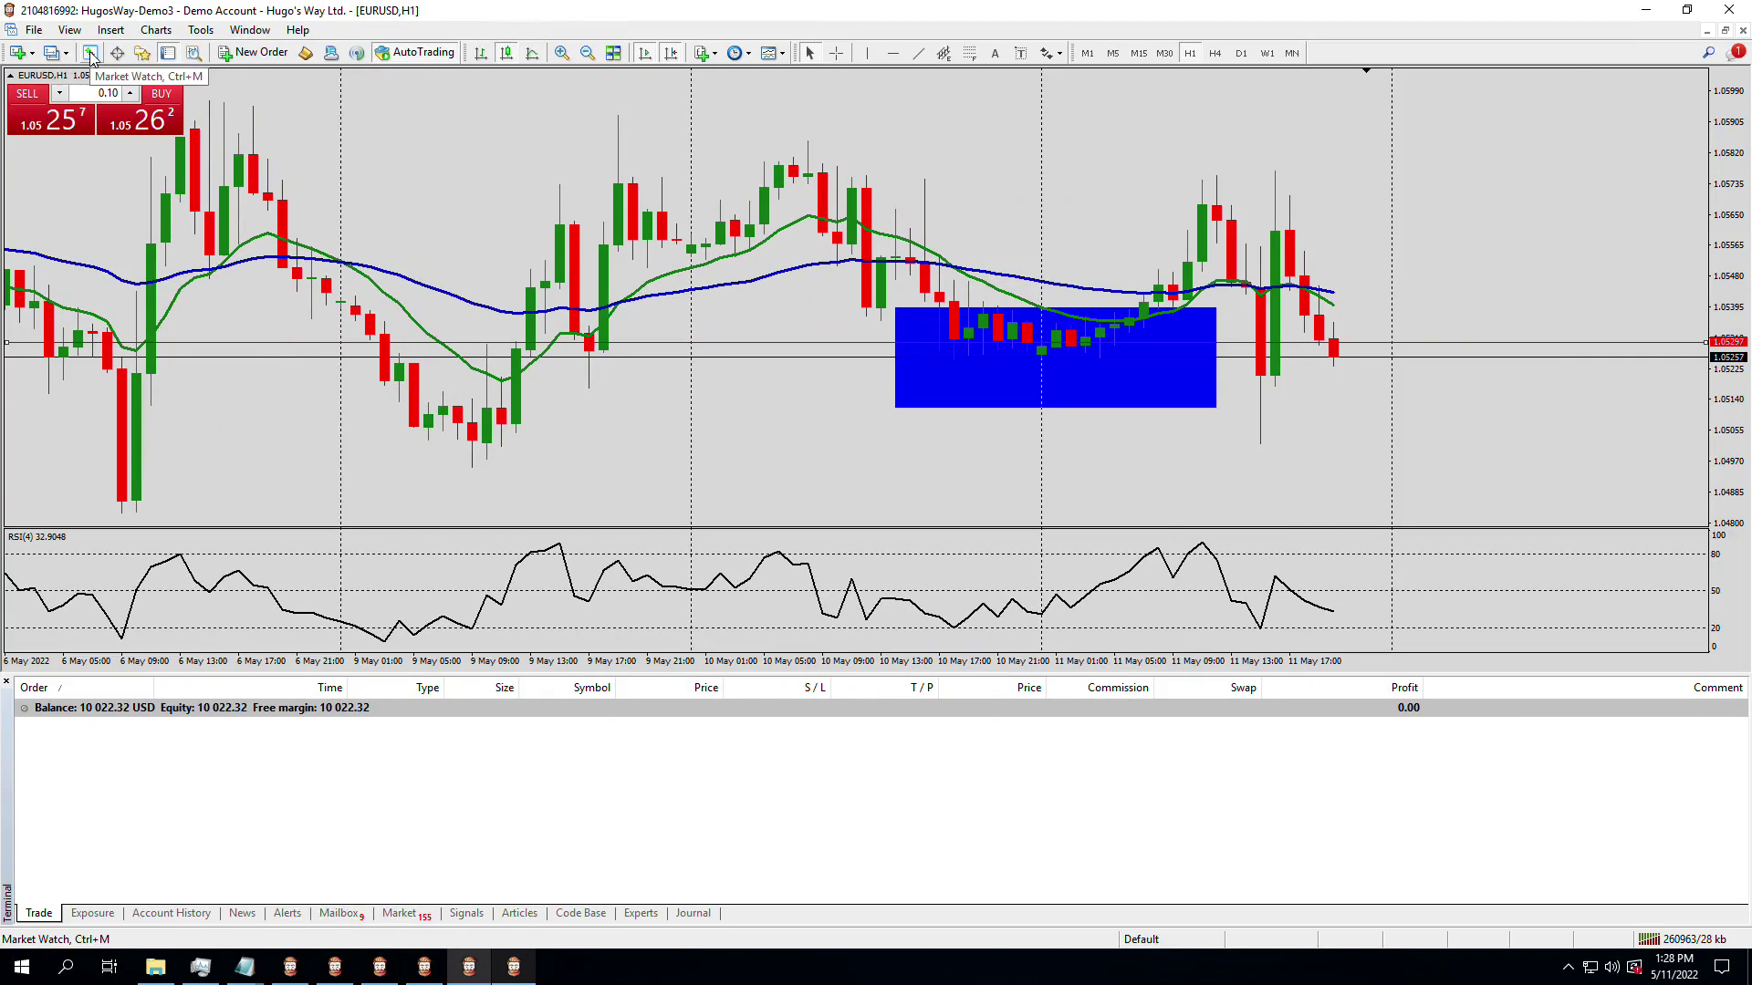
Switch back to MetaTrader, load GBPAUD from the market symbols into the open chart, and hide the symbol list
click(91, 55)
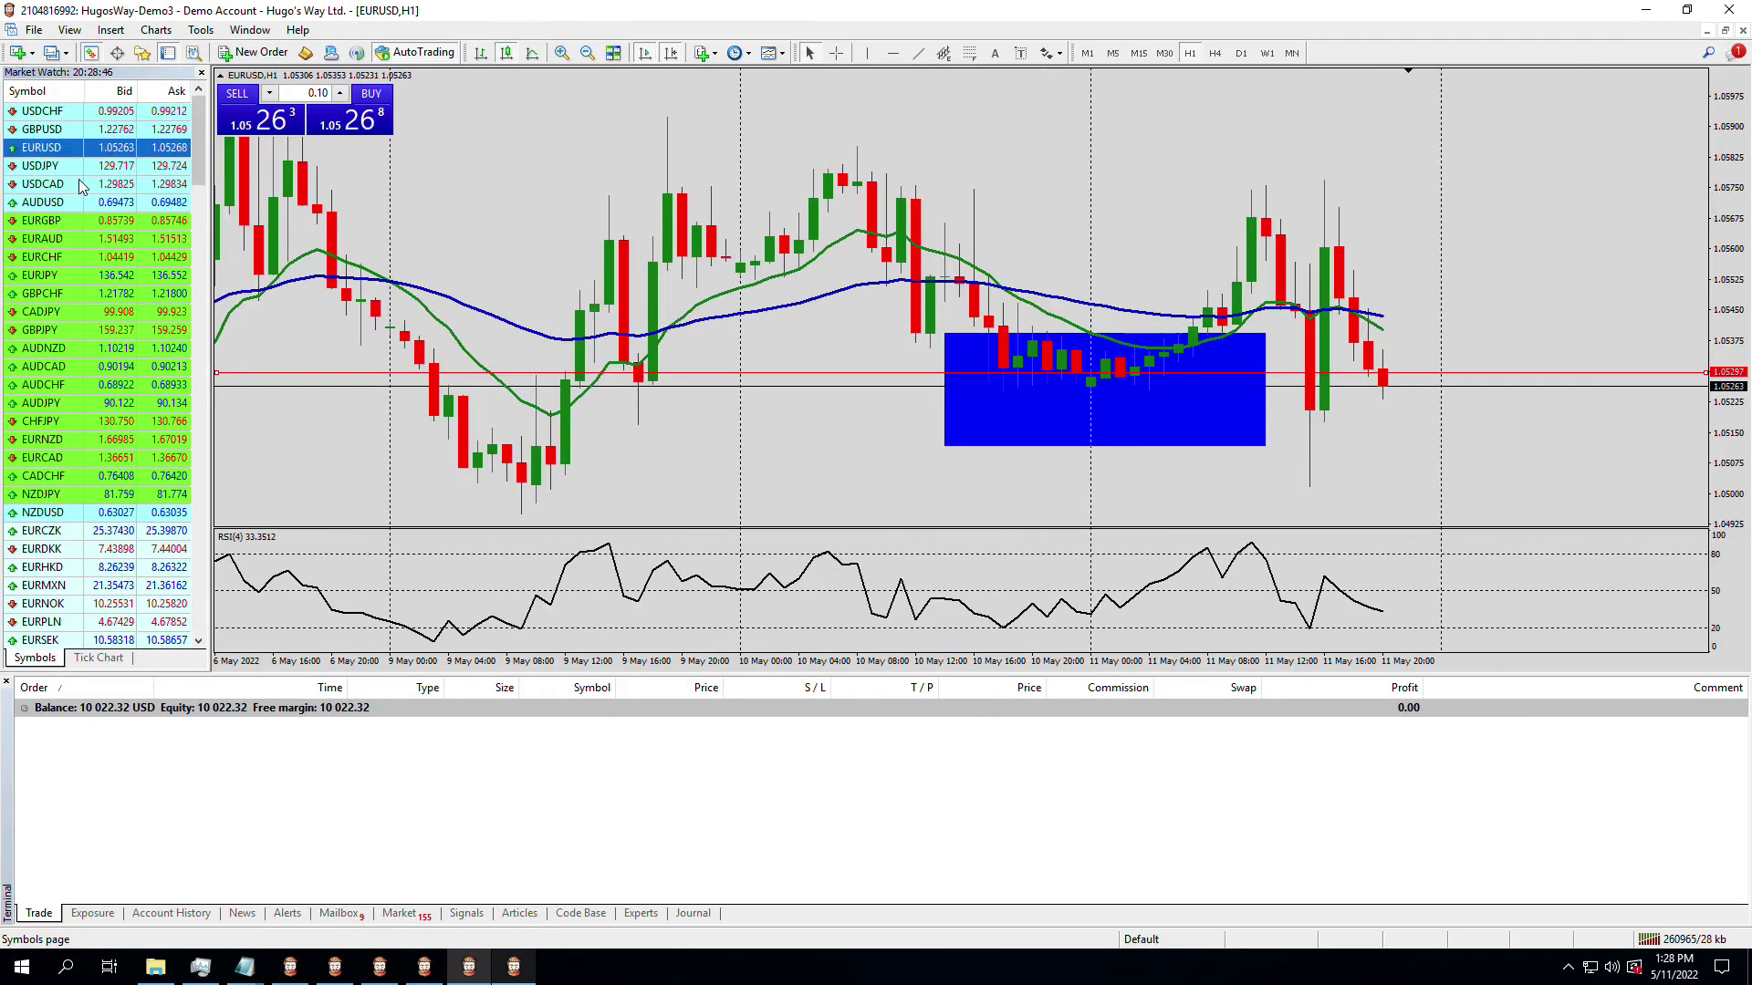
scroll(37, 281, down, 10)
click(36, 276)
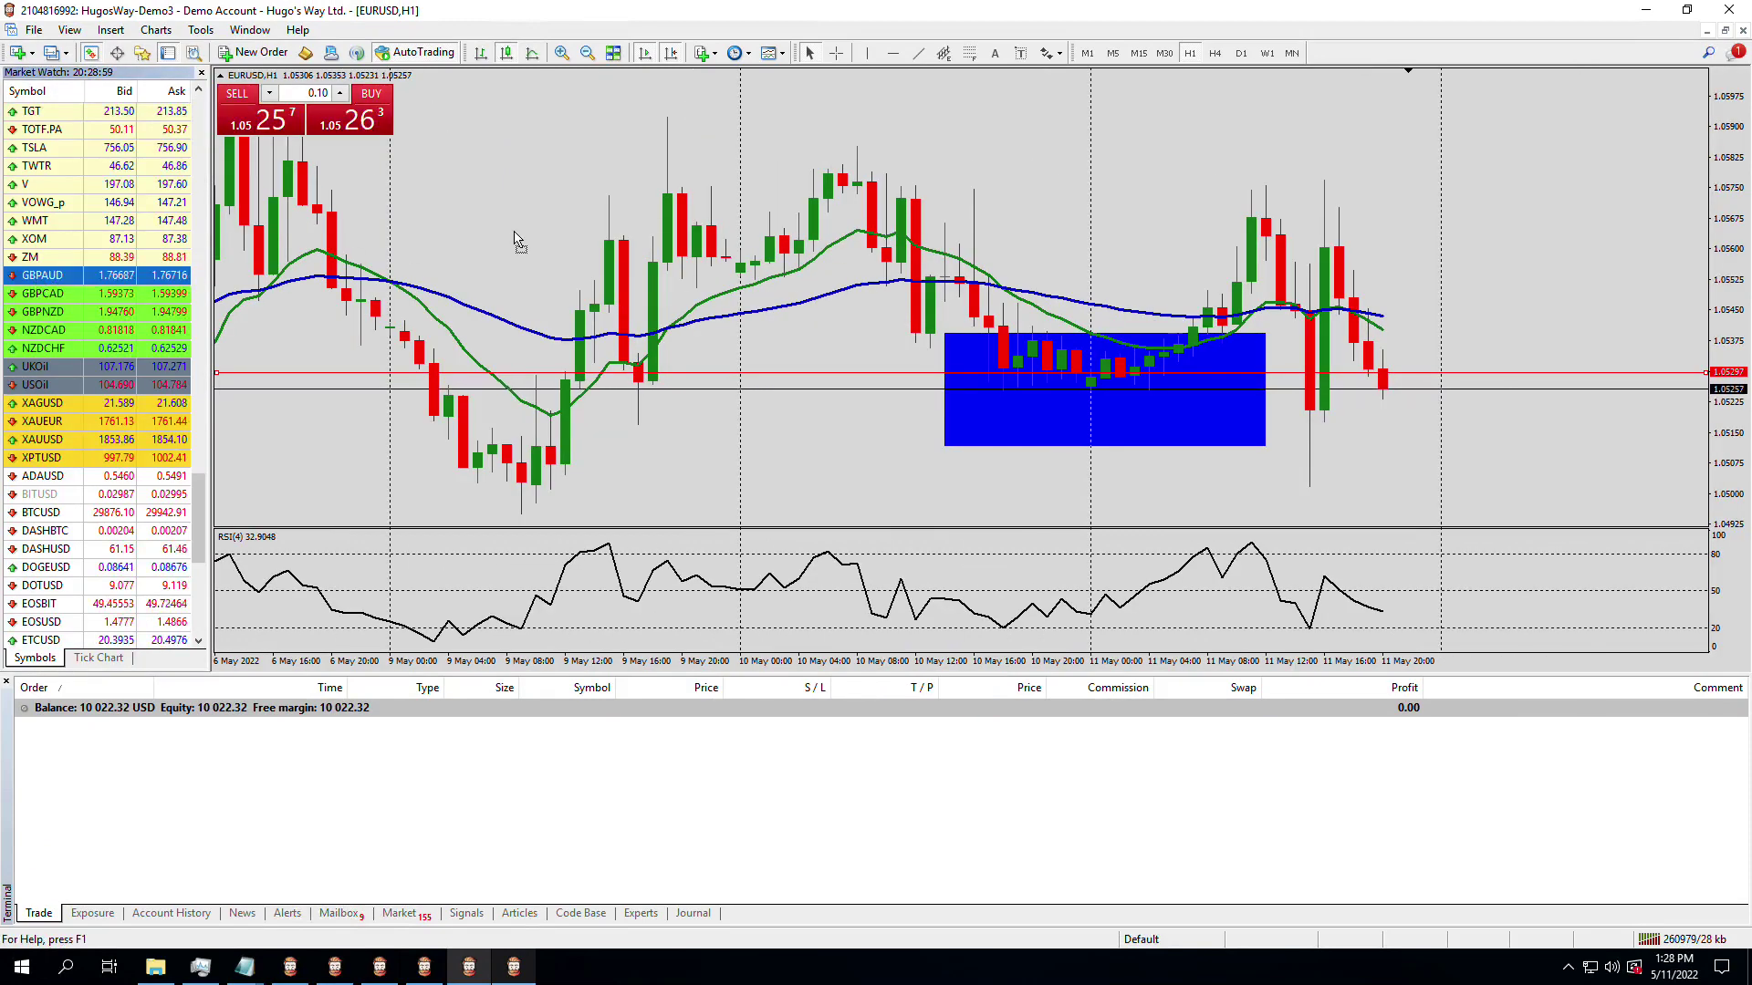
drag(36, 276, 516, 239)
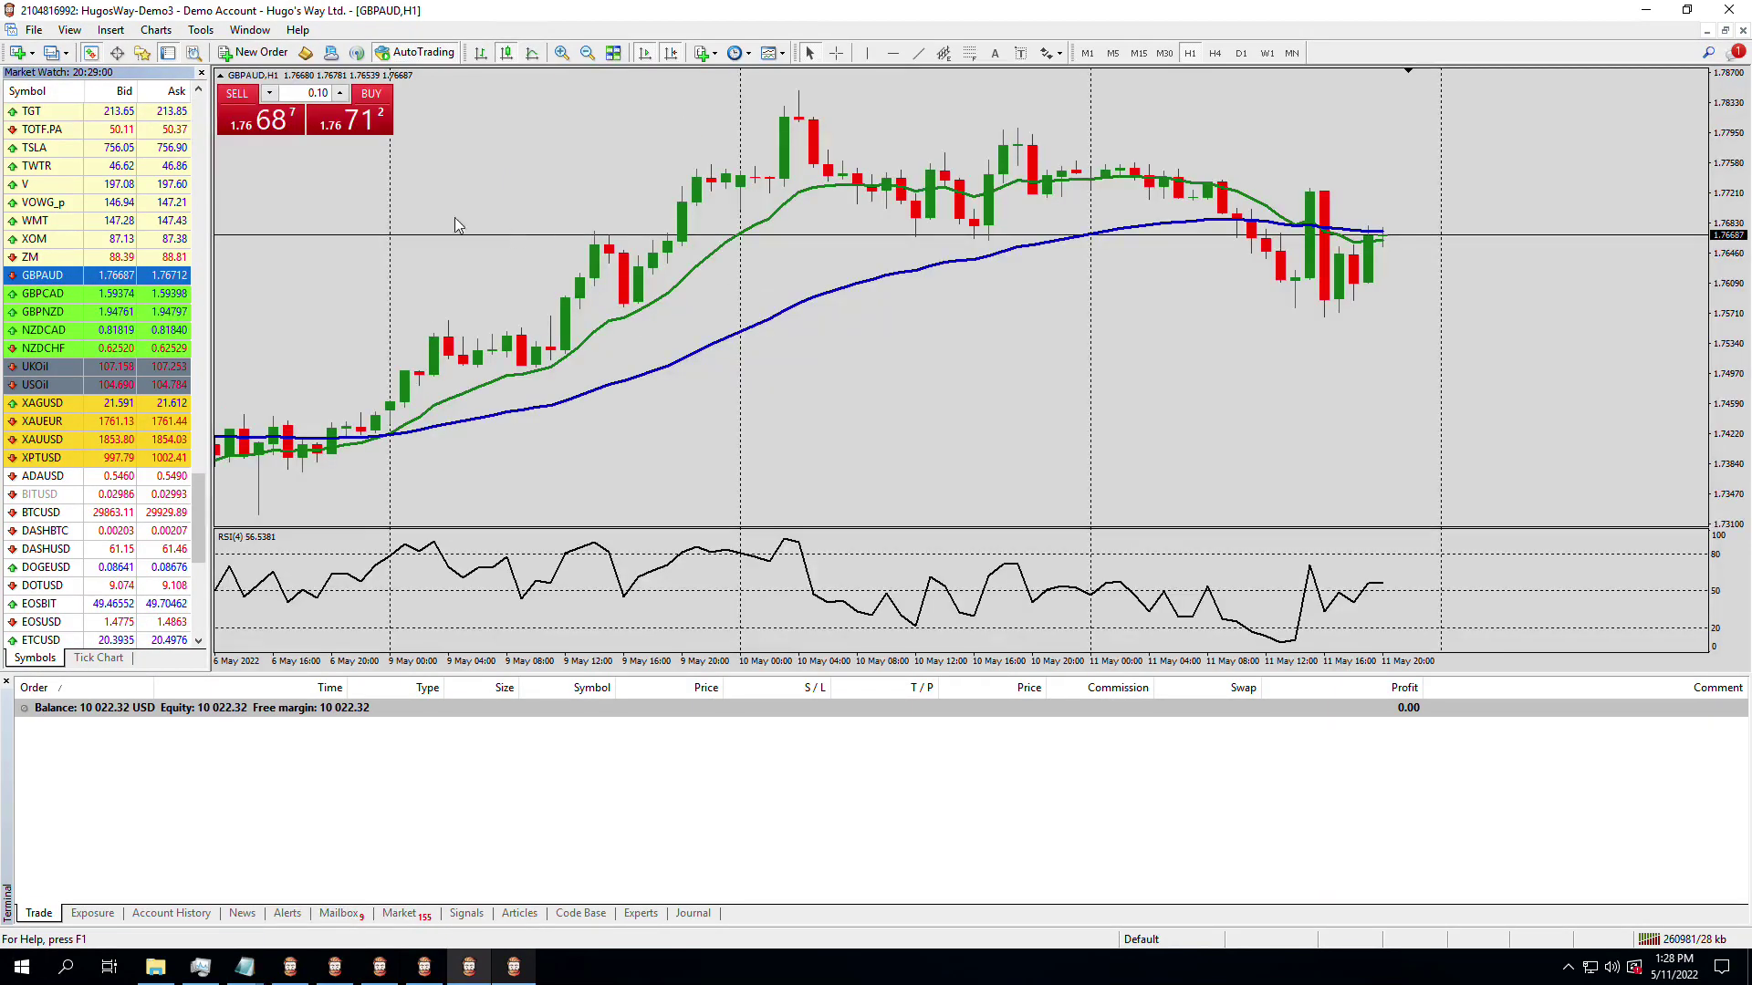
click(201, 73)
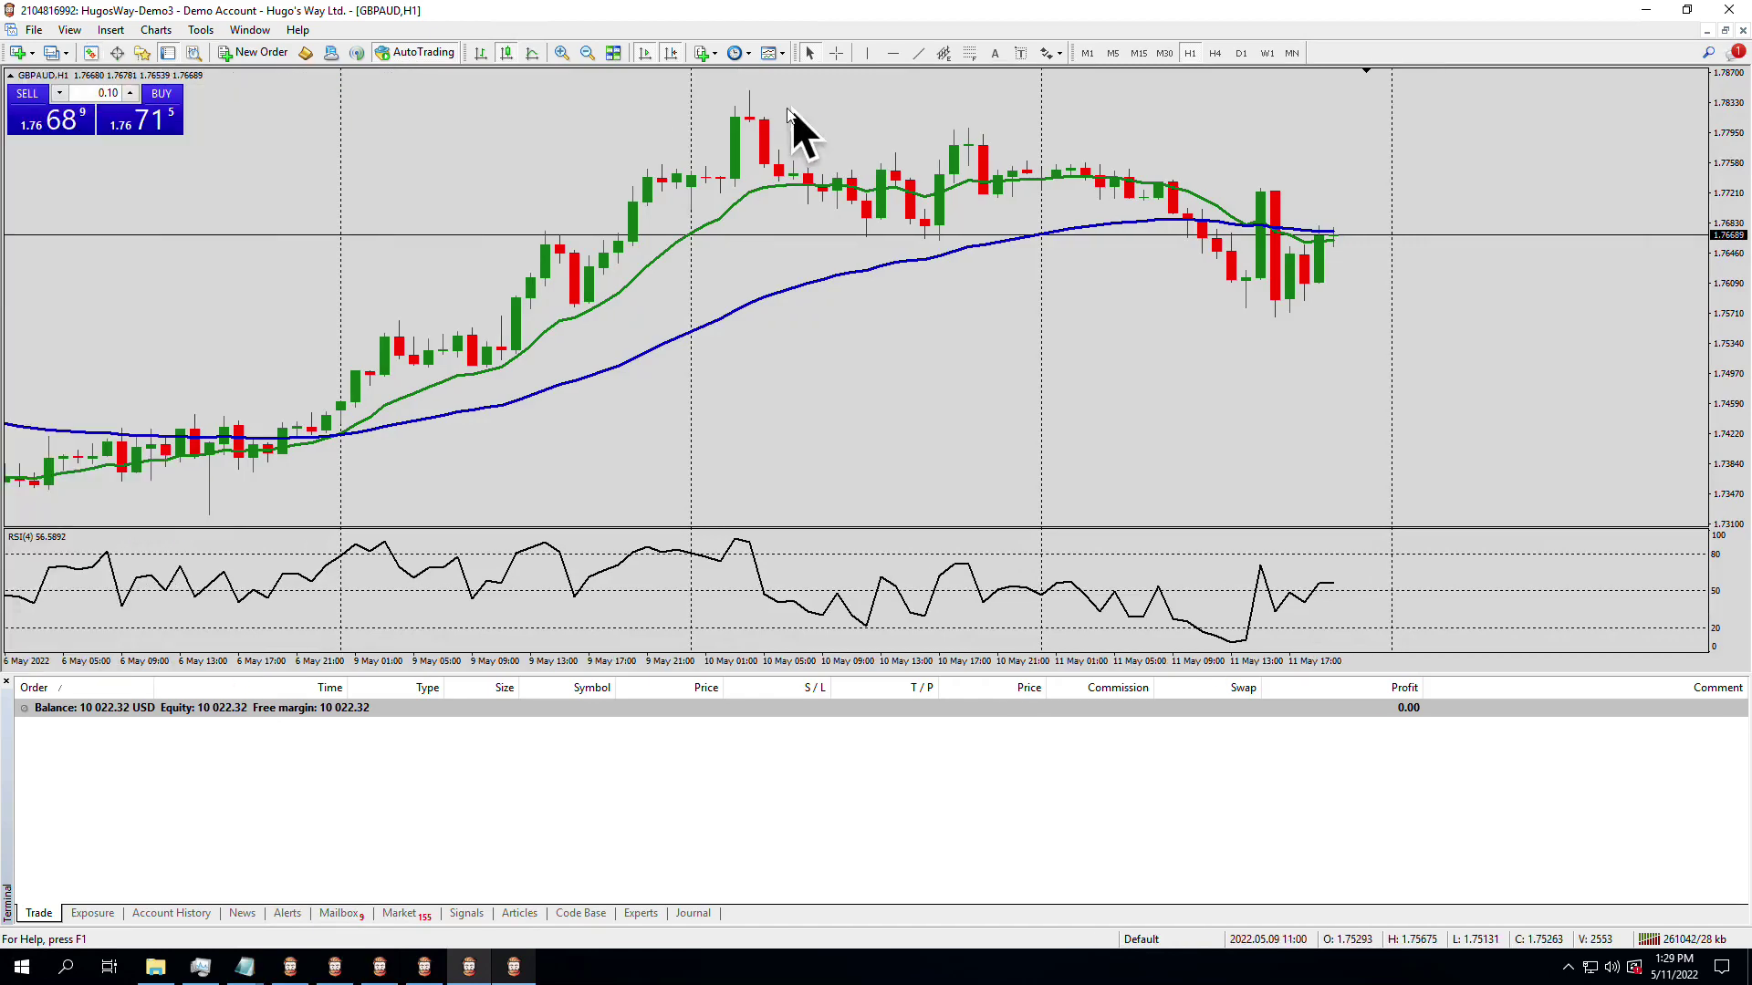
Show a longer price history on the GBPAUD chart and switch it to the H4 timeframe
click(561, 53)
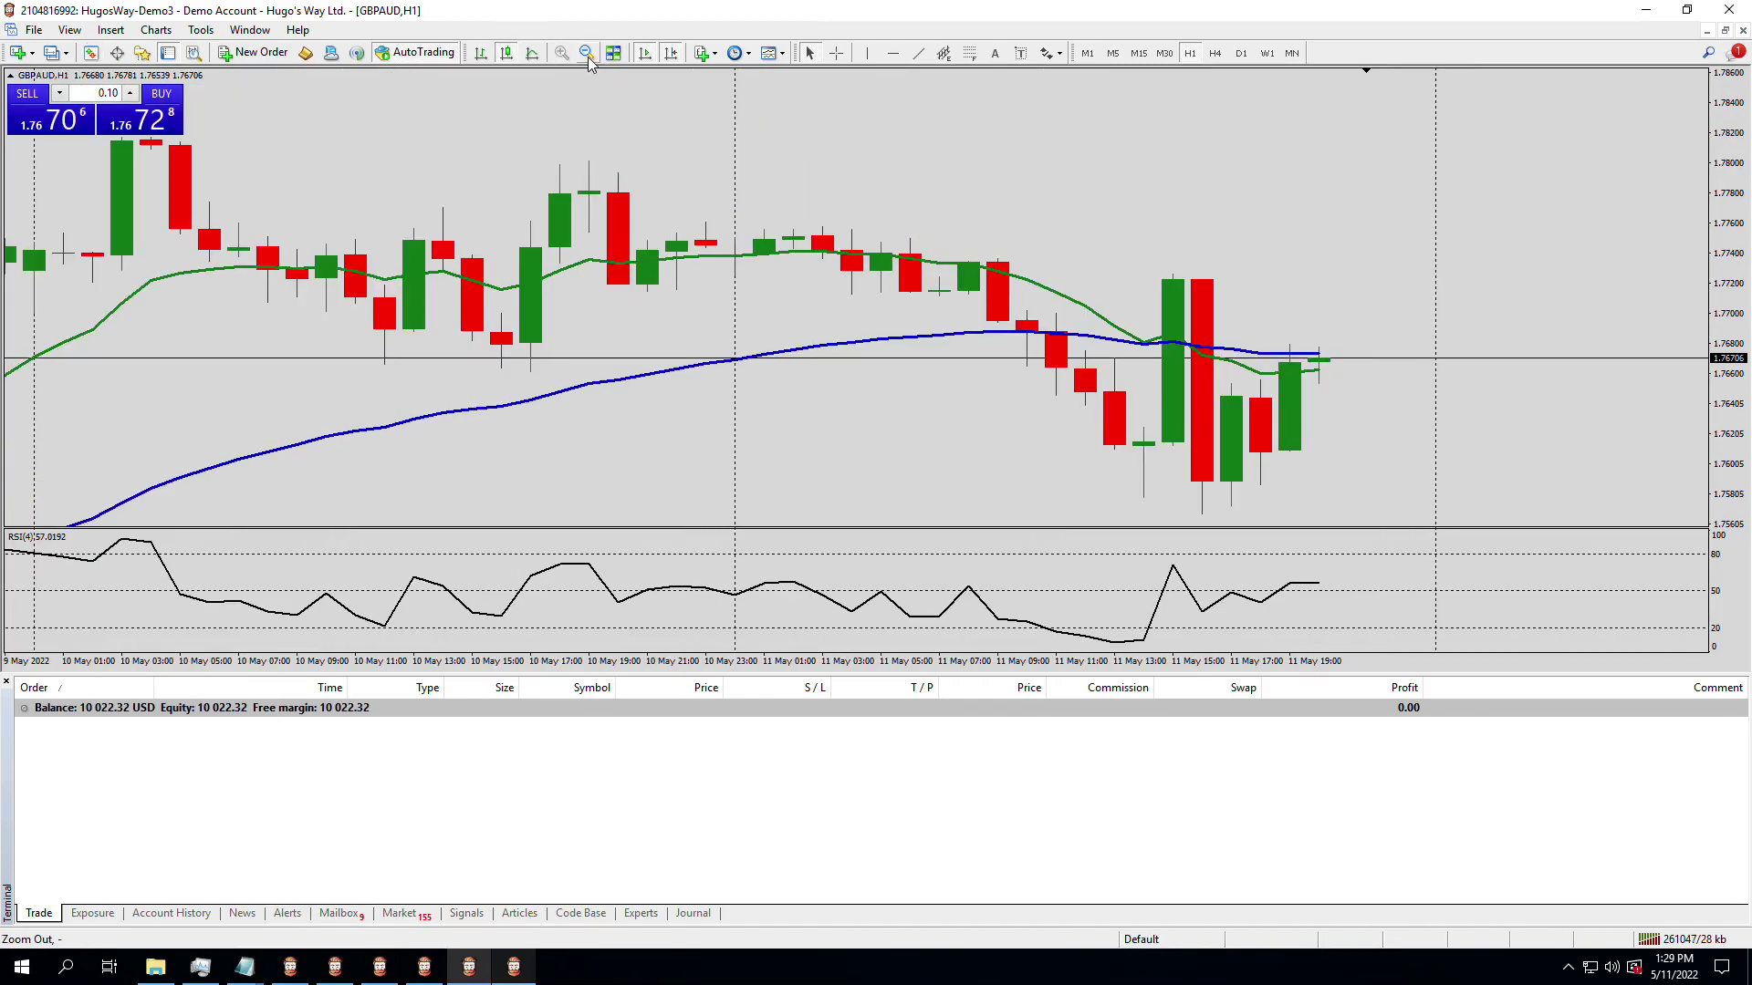
click(588, 57)
click(588, 57)
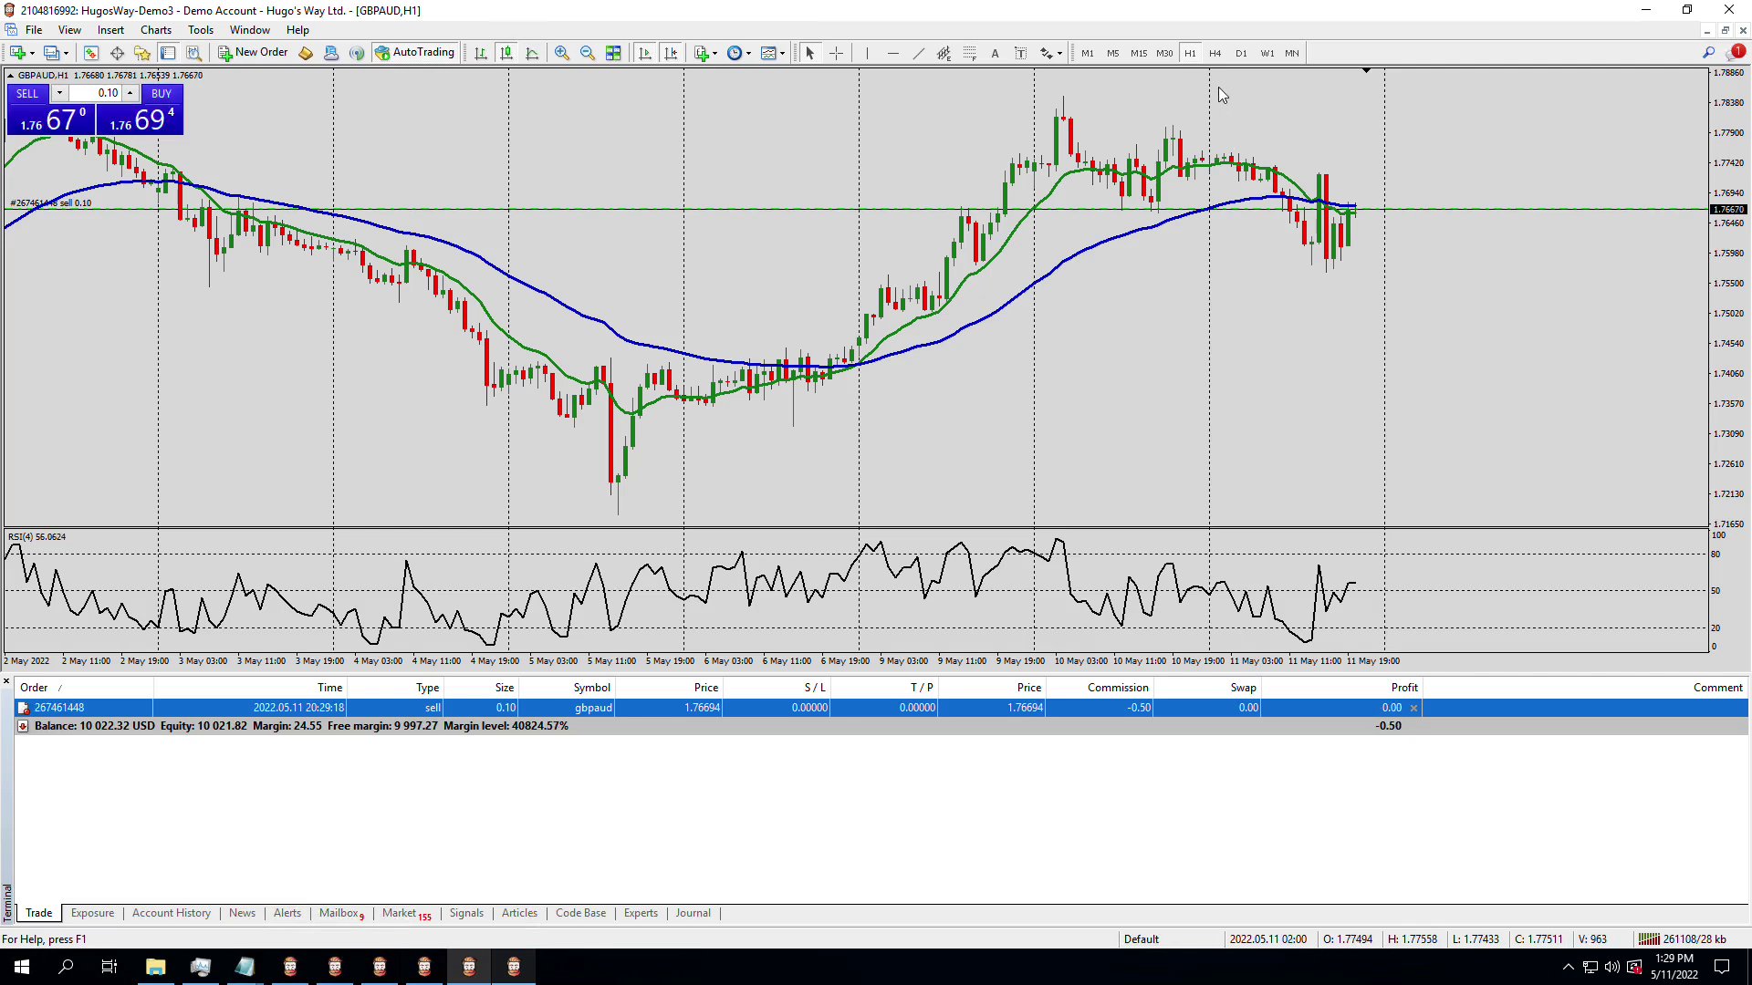
click(1214, 53)
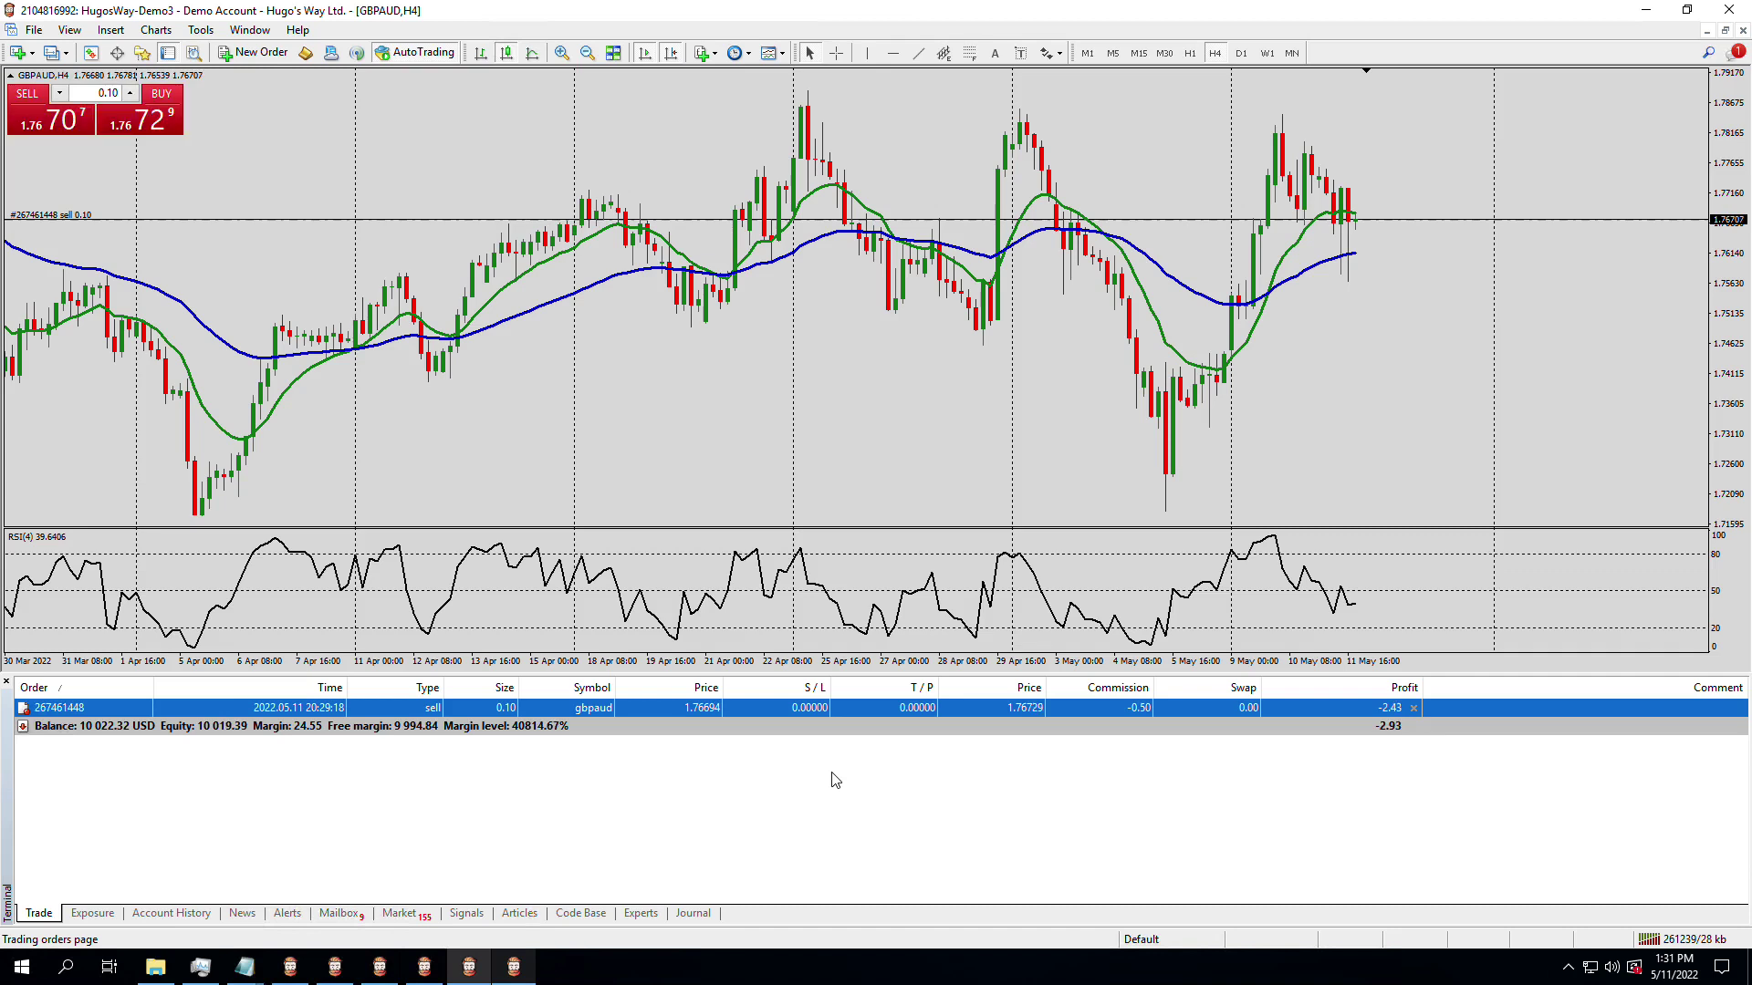
Check the account's closed trade history and return to the open trades
click(183, 913)
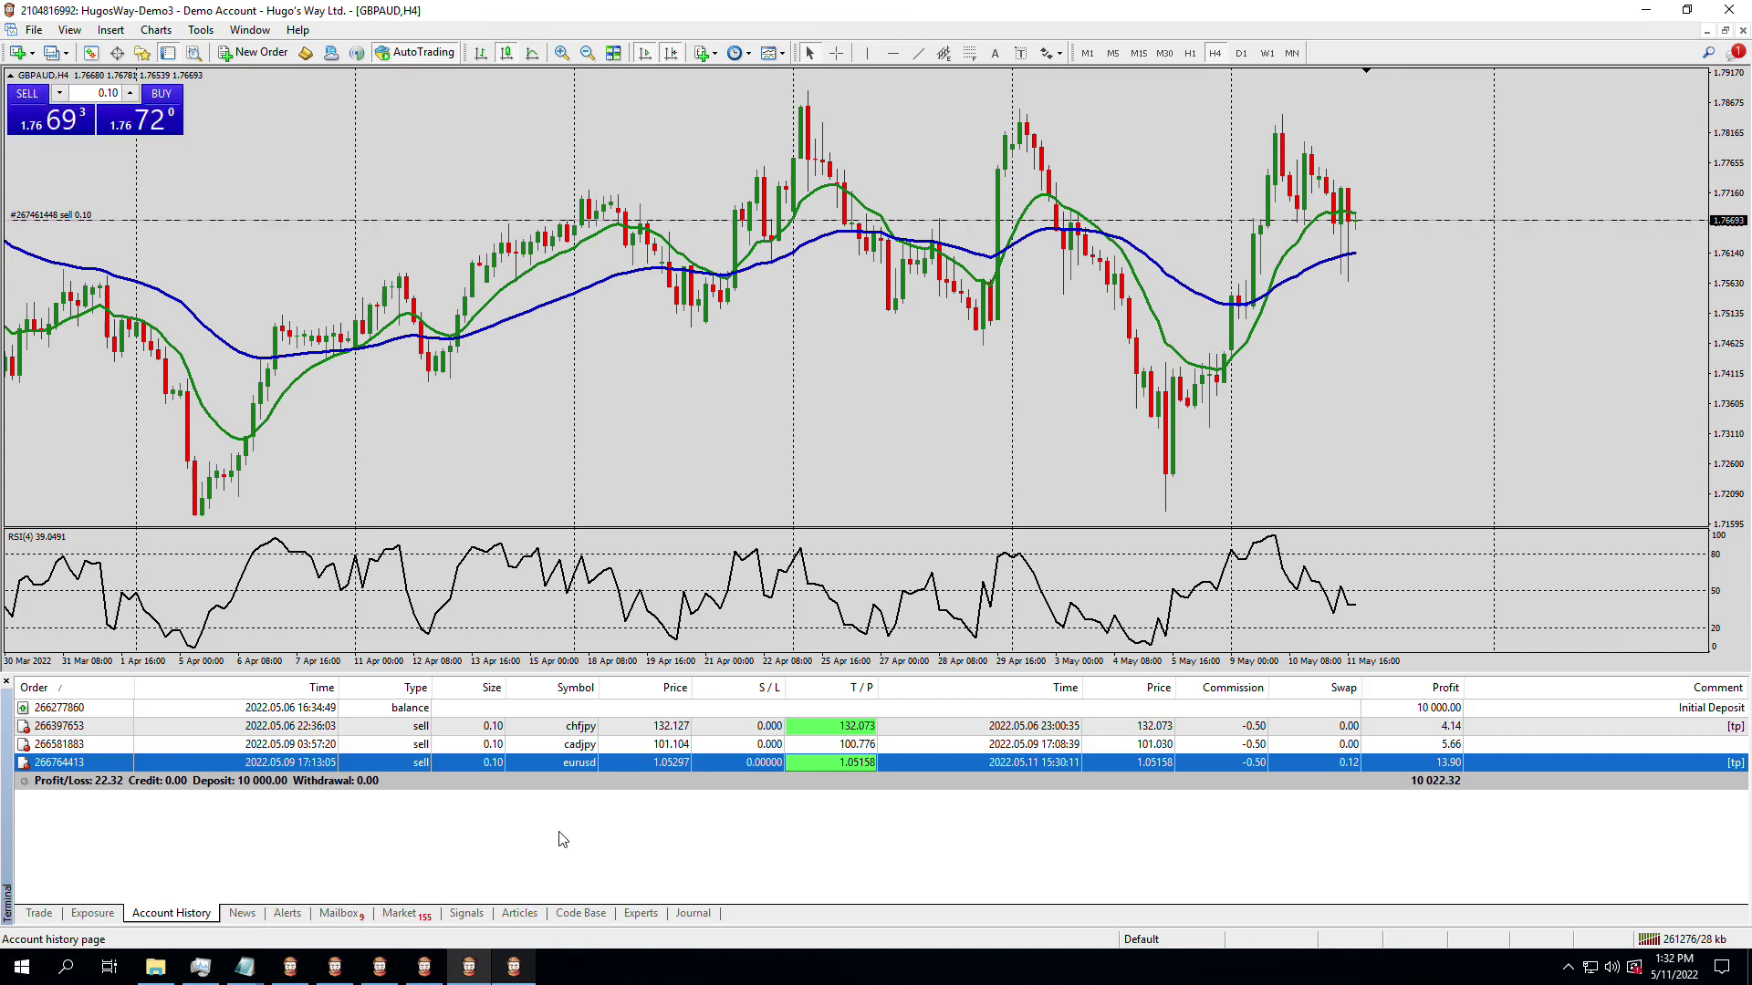
click(42, 917)
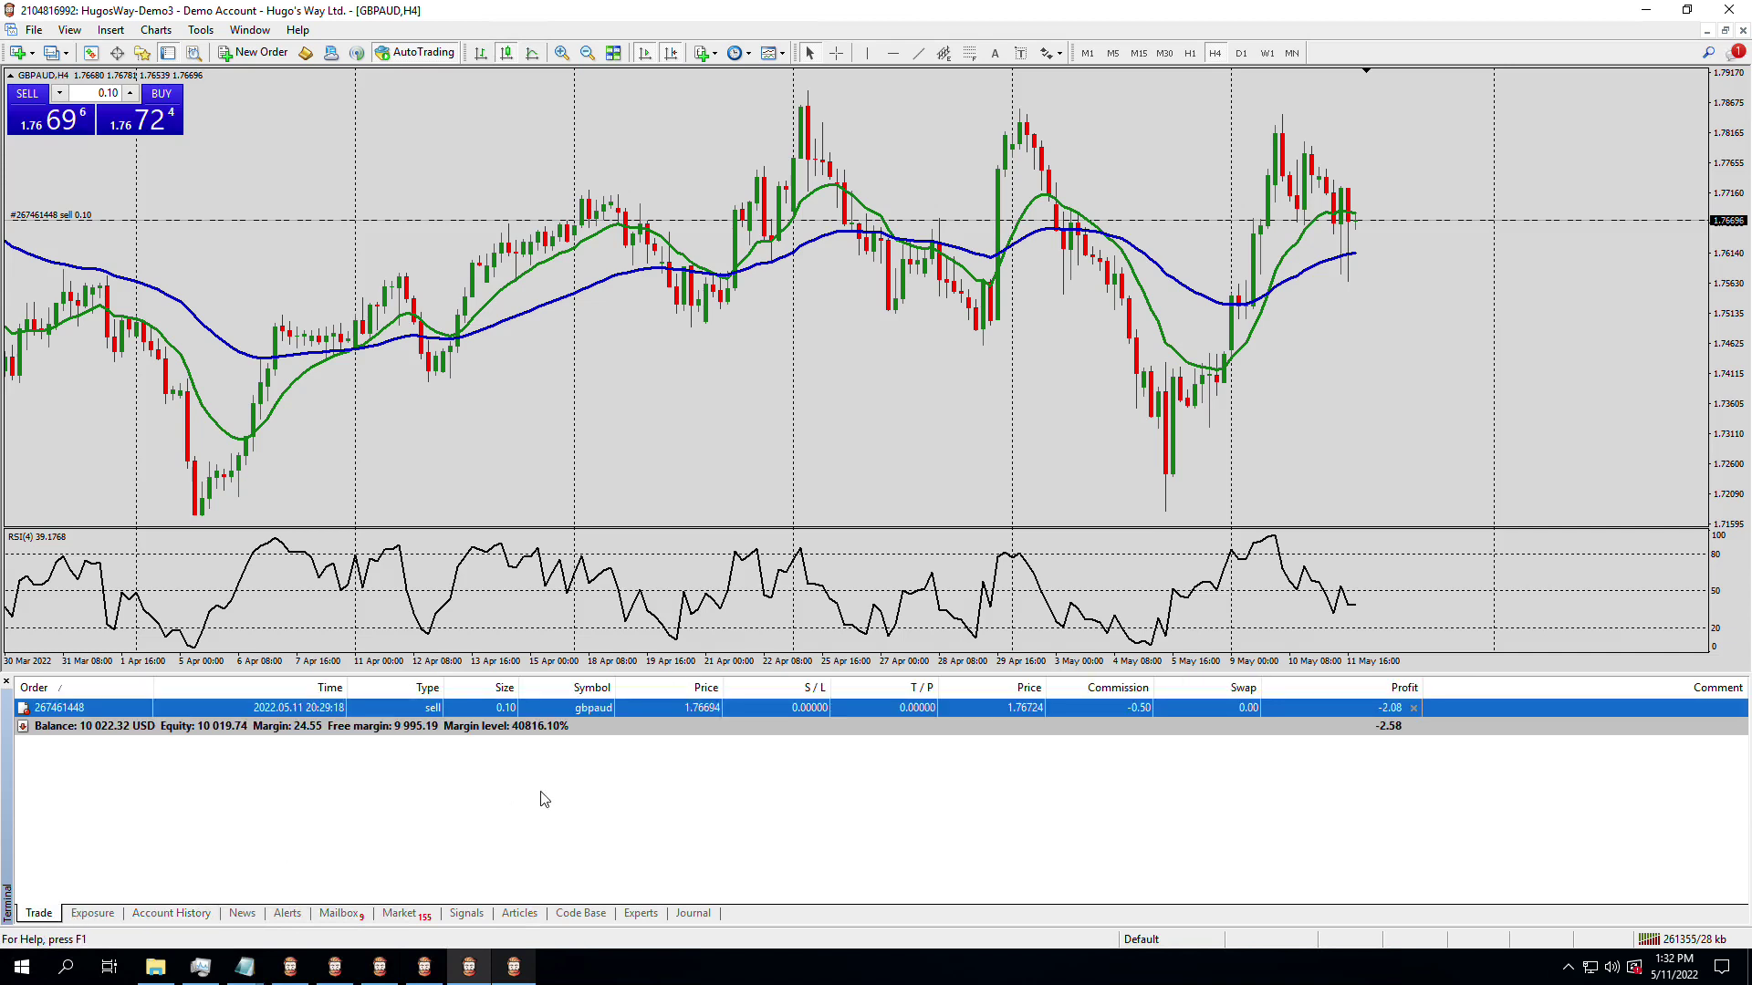